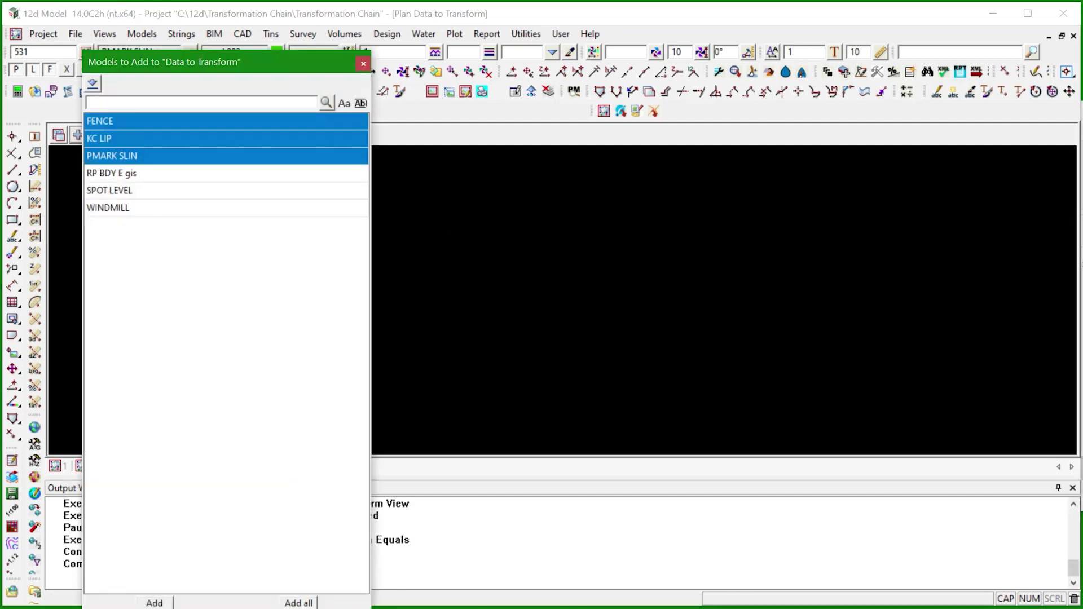
Step: Add the SPOT LEVEL and WINDMILL models to the Data to Transform view
left_click(110, 191, "ctrl")
left_click(109, 208, "ctrl")
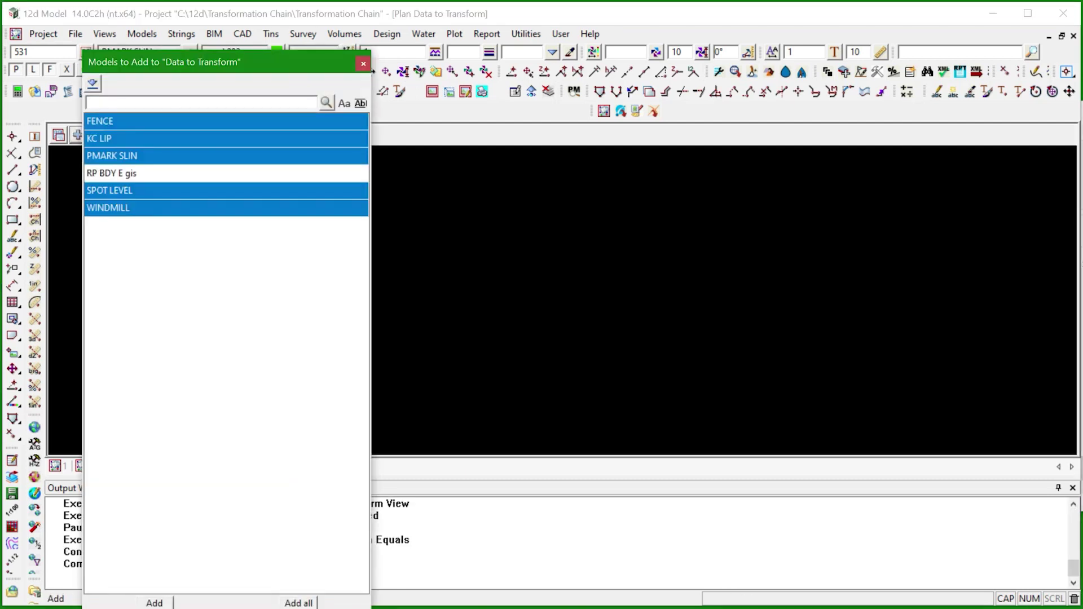
left_click(155, 603)
Step: Start the Transform GDA94 to GDA2020 chain
scroll(330, 318, "down", 3)
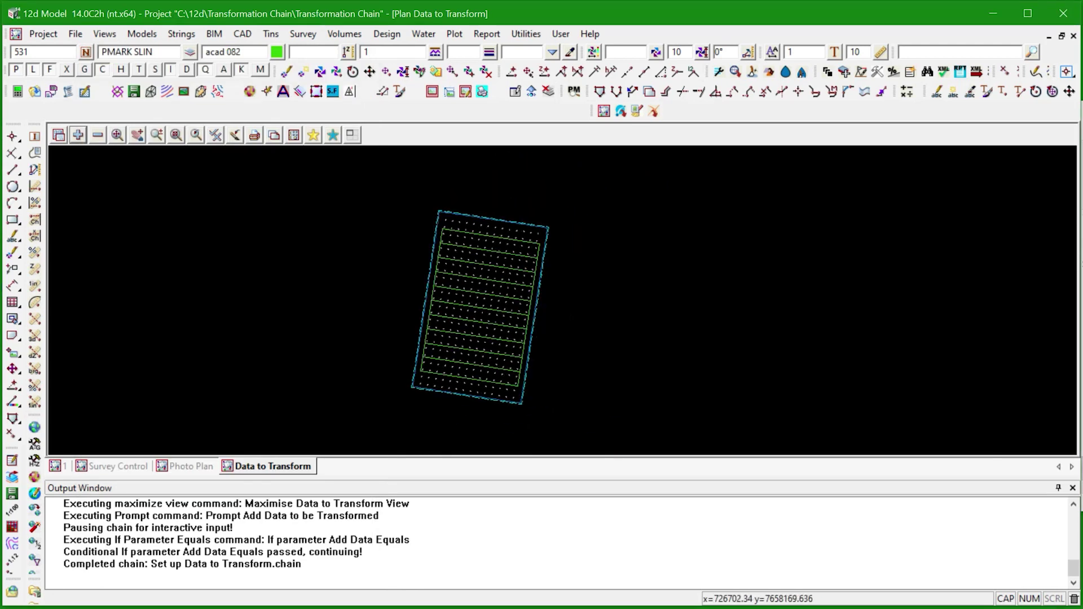
scroll(736, 327, "up", 1)
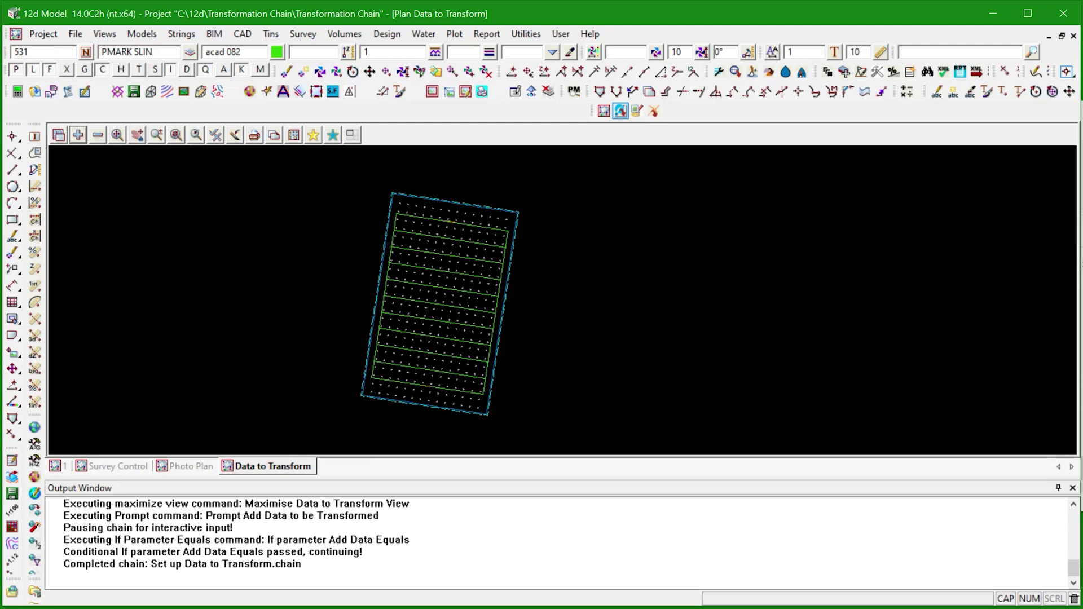
left_click(620, 111)
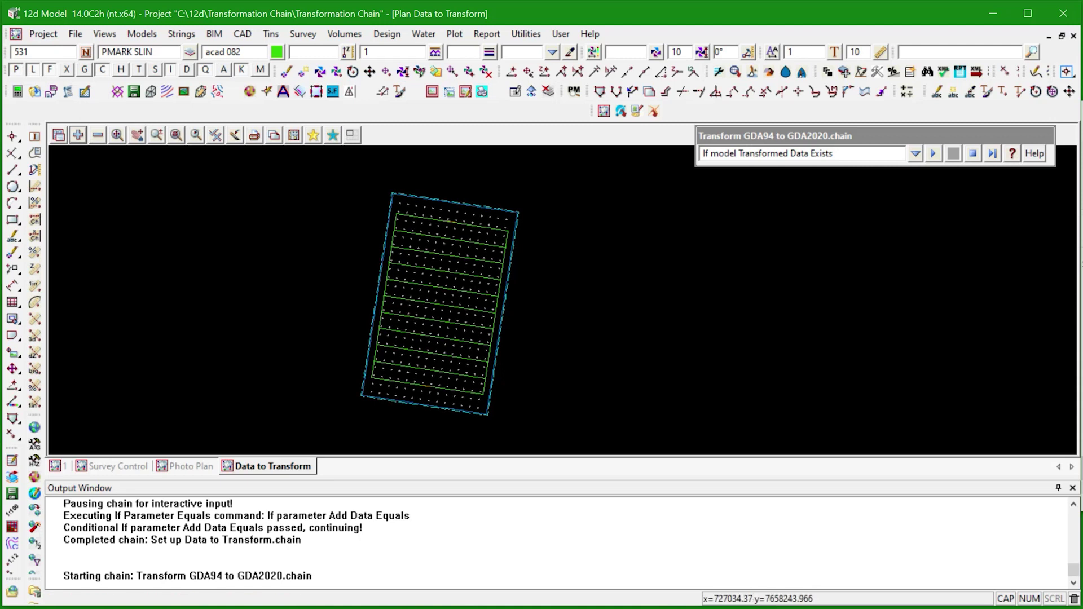
Step: Advance the chain and confirm transforming the data from MGA94 to MGA2020
left_click(933, 154)
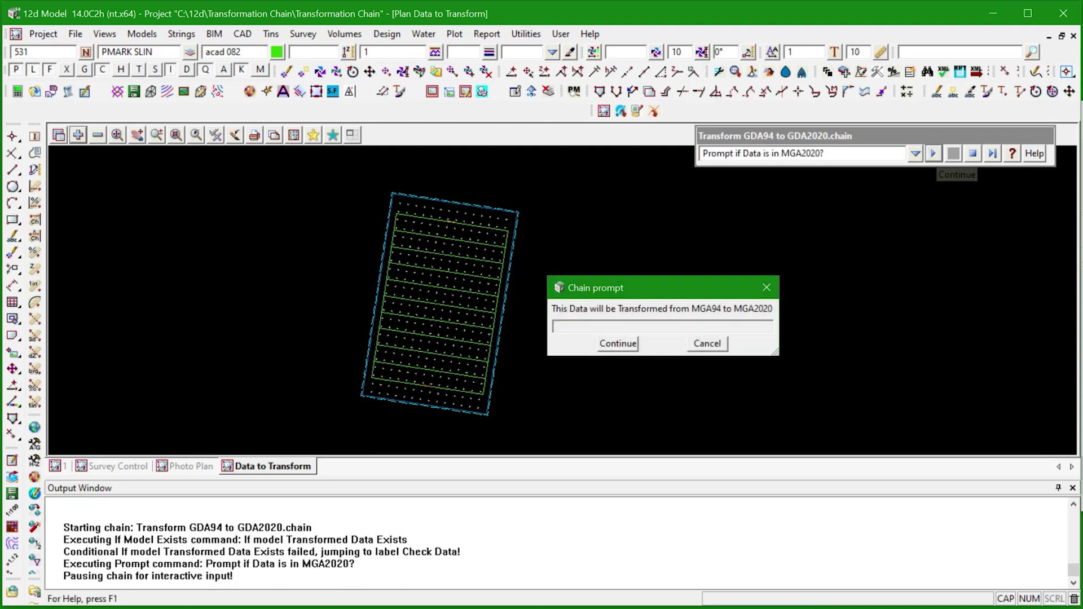
left_click_drag(622, 285, 606, 228)
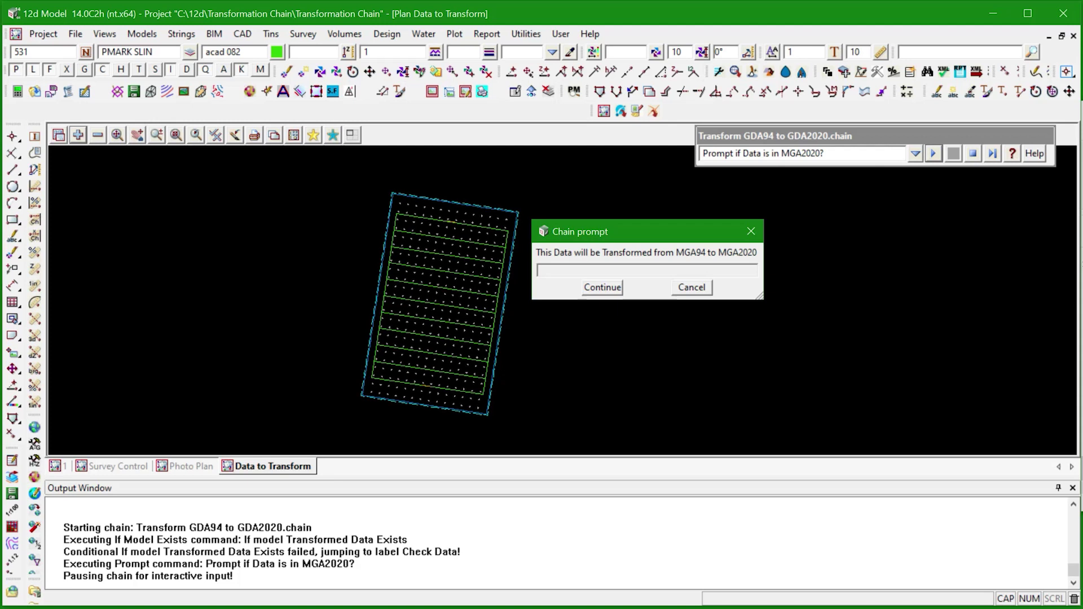
left_click(602, 287)
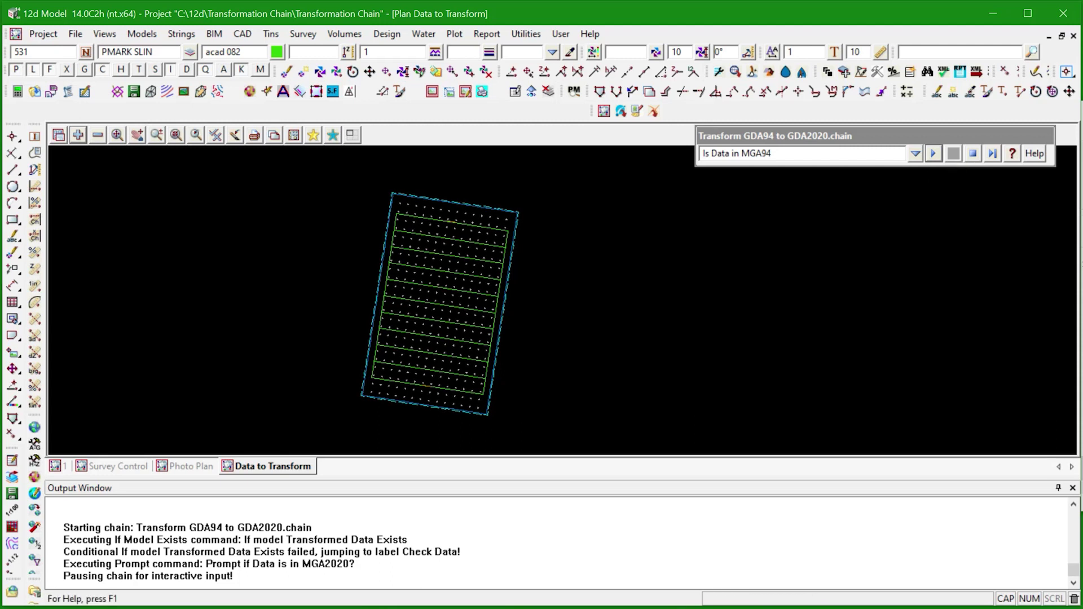
Step: Continue the chain past the MGA94, Transformed Data and empty model checks, opening the step list
left_click(933, 153)
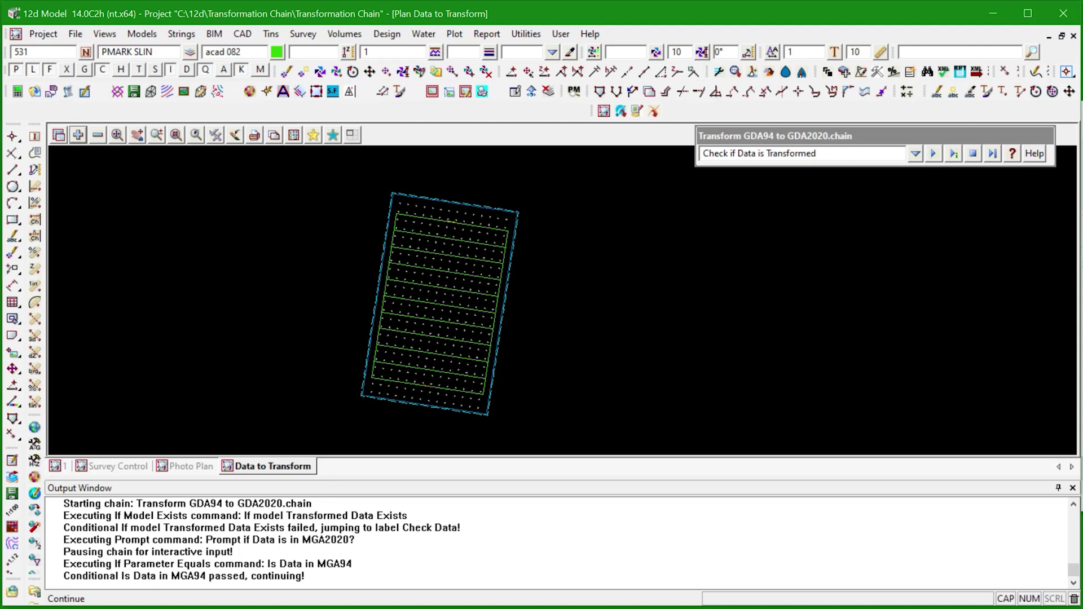
left_click(933, 152)
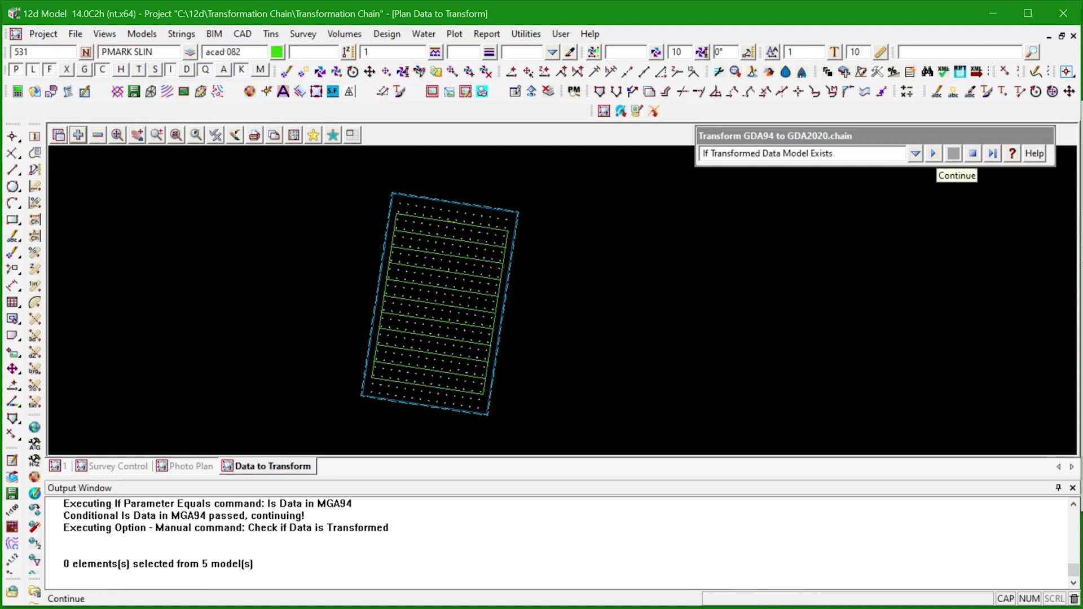
left_click(933, 154)
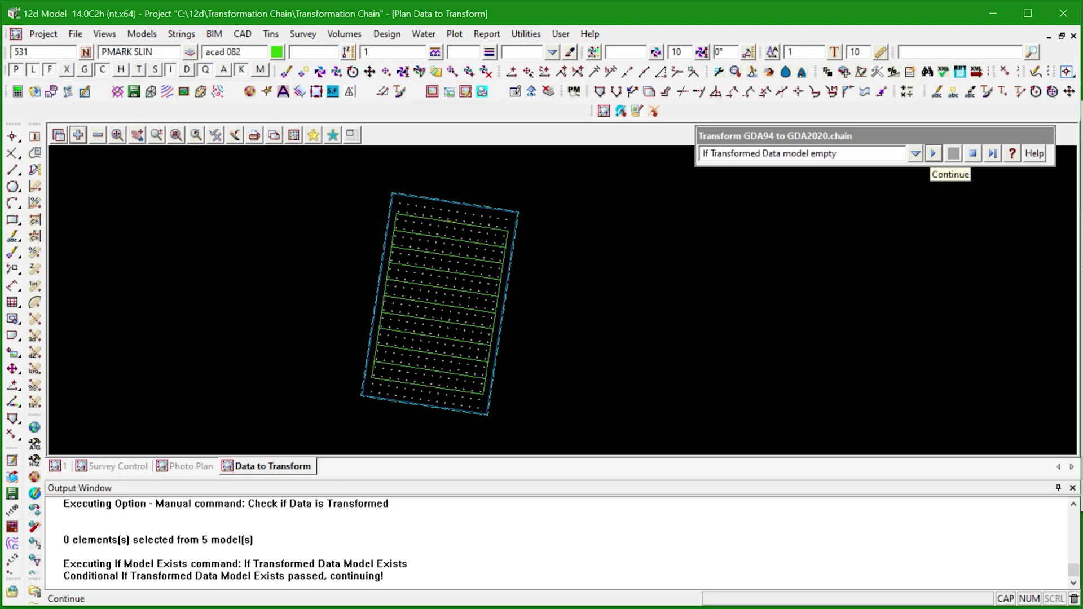
left_click(934, 153)
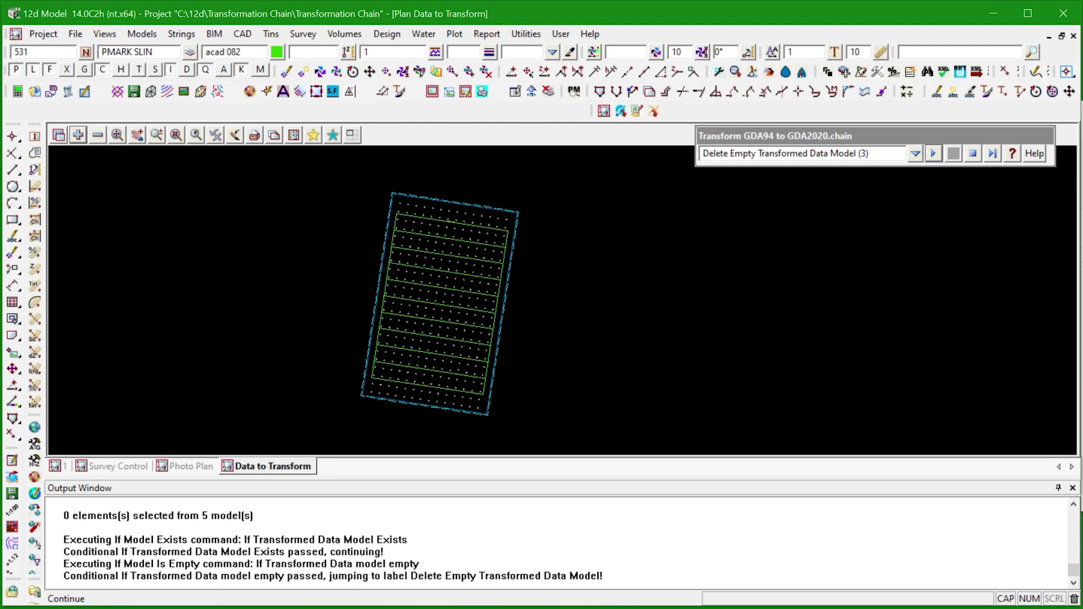
left_click(915, 154)
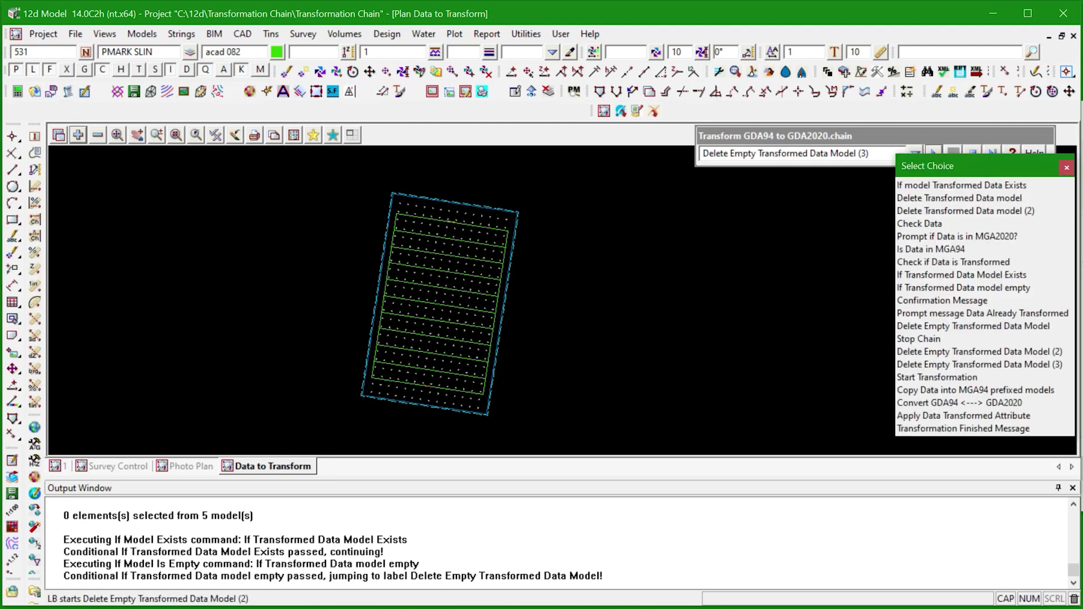
Step: Jump to Start Transformation and run the mga94 copy, MGA2020 conversion and attribute steps to finish
left_click(937, 377)
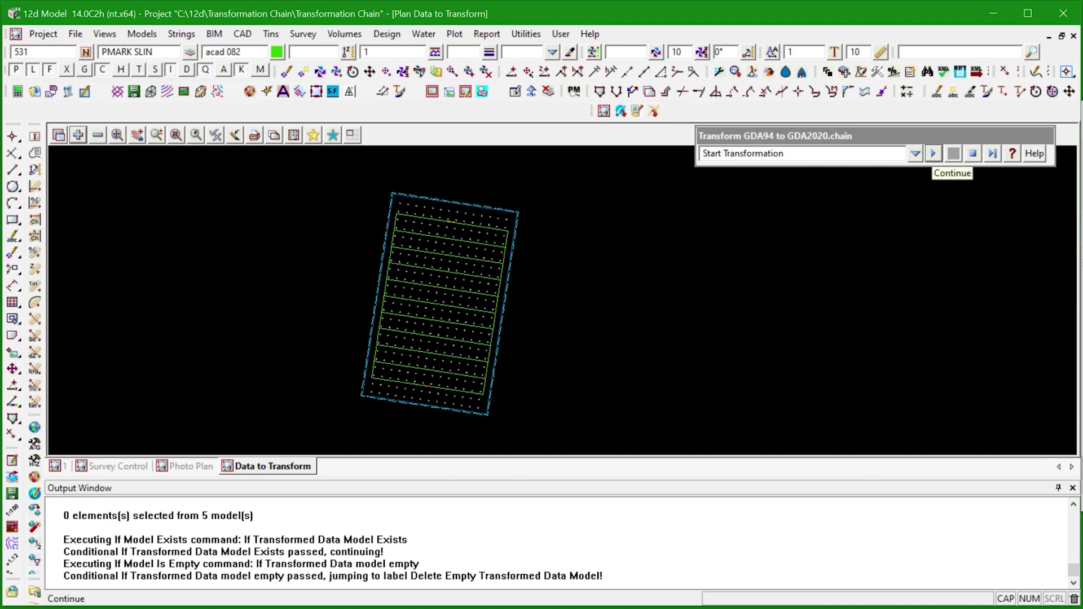
left_click(934, 154)
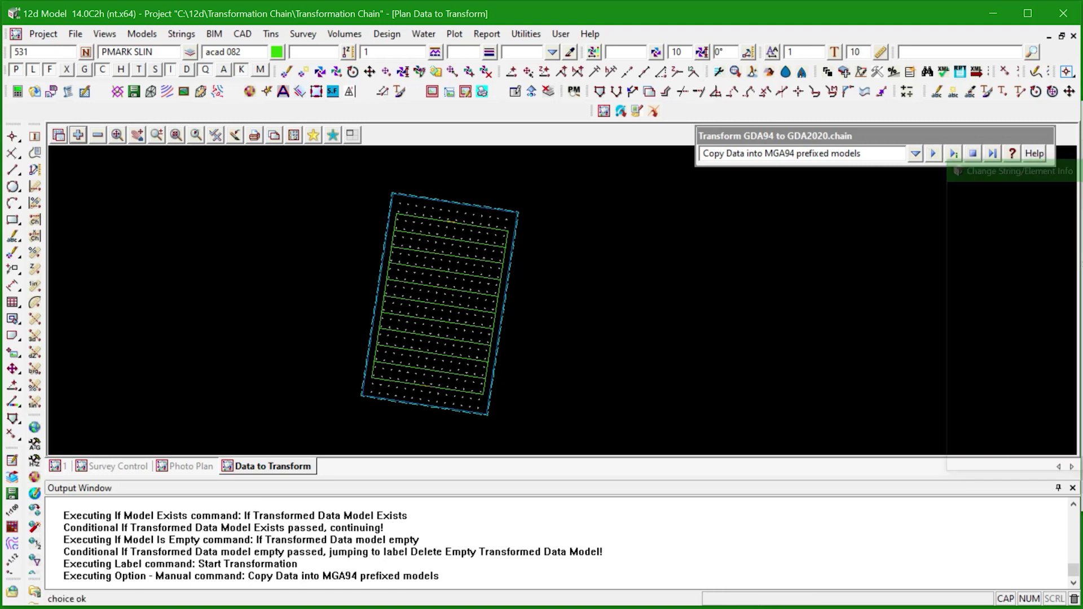
left_click(952, 153)
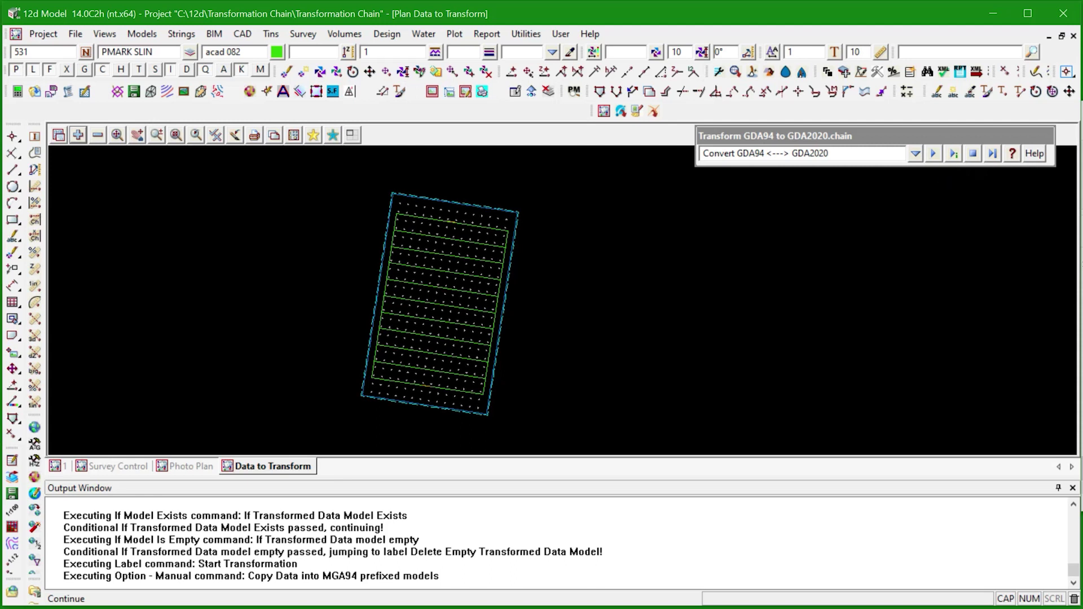
left_click(933, 153)
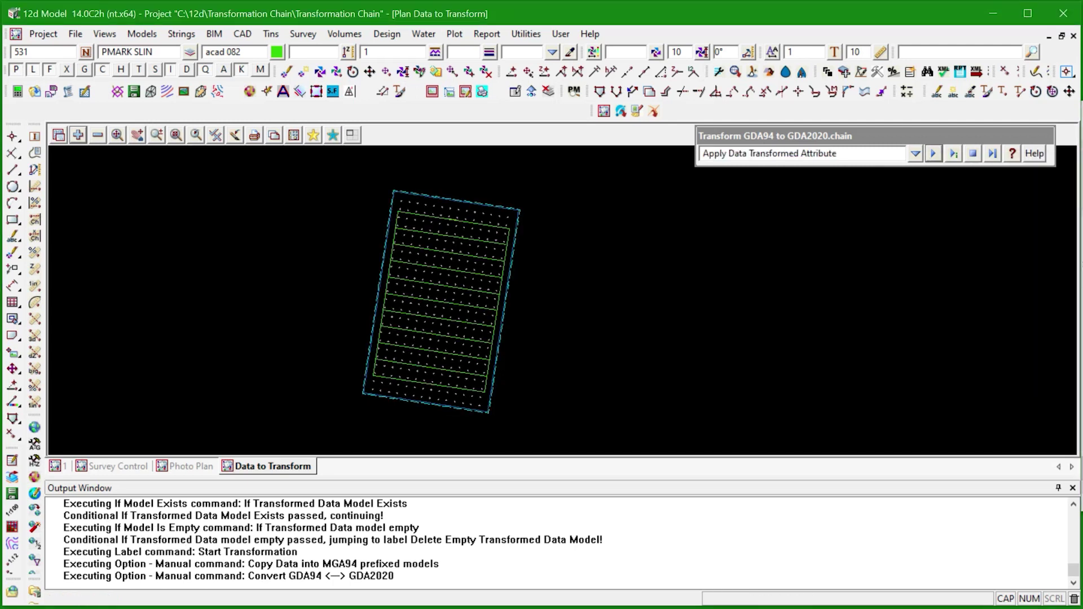
left_click(933, 153)
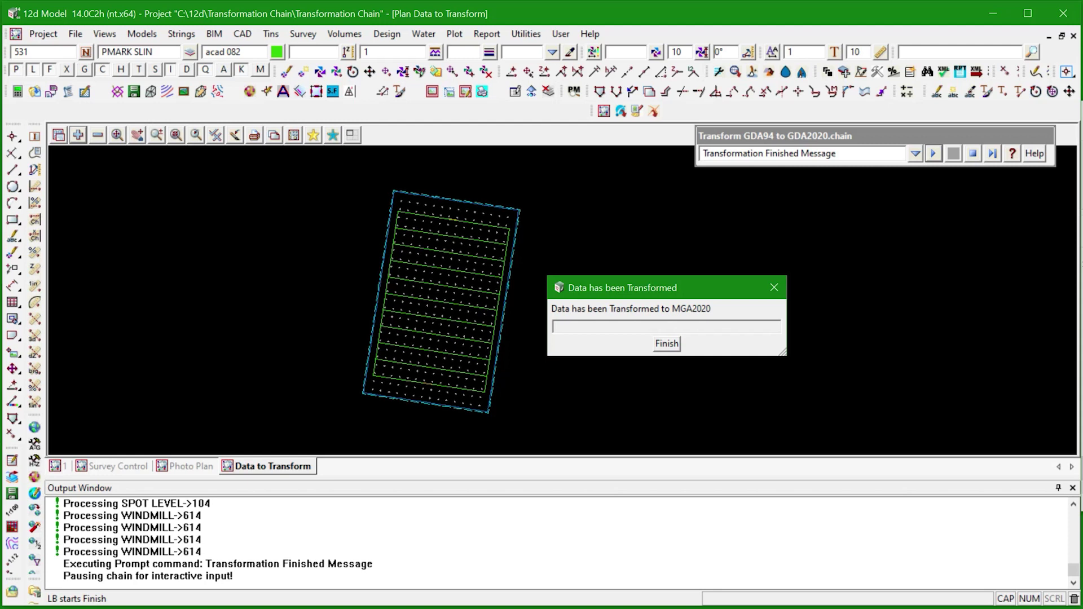
left_click(666, 343)
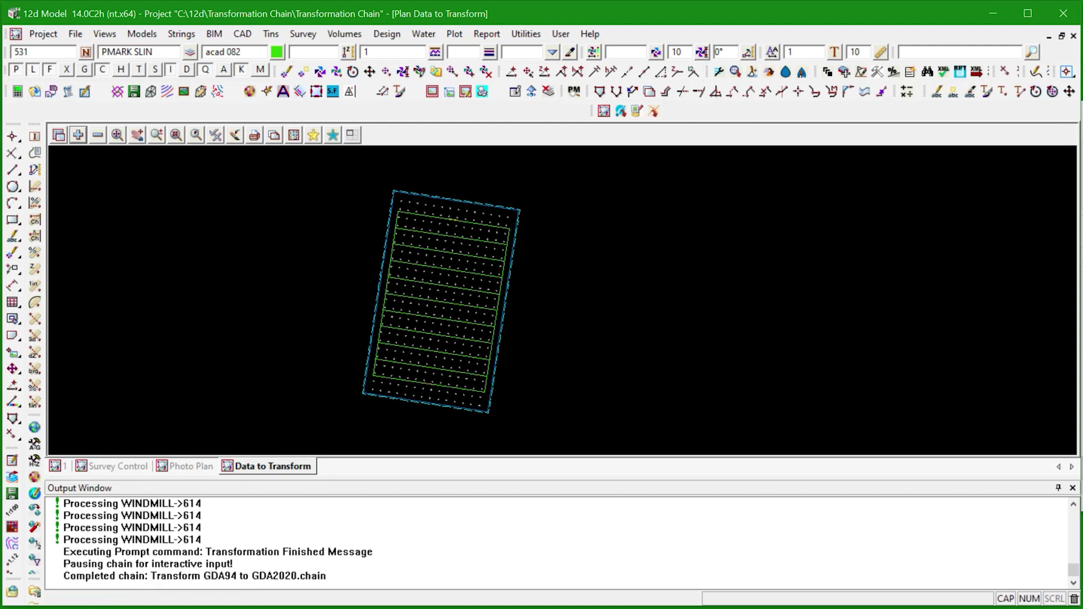
scroll(414, 187, "up", 3)
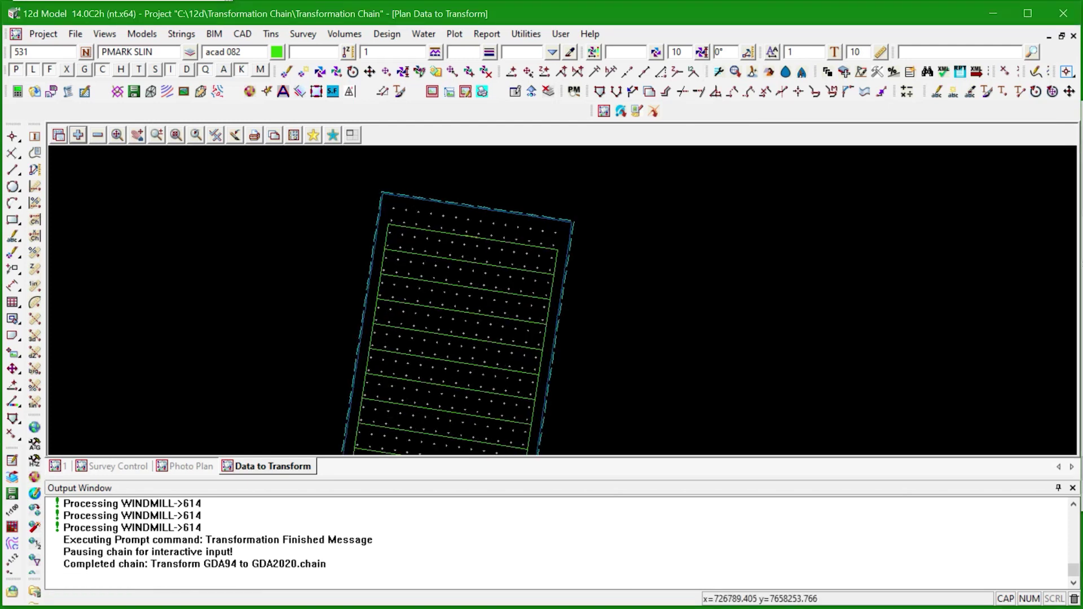
left_click(283, 92)
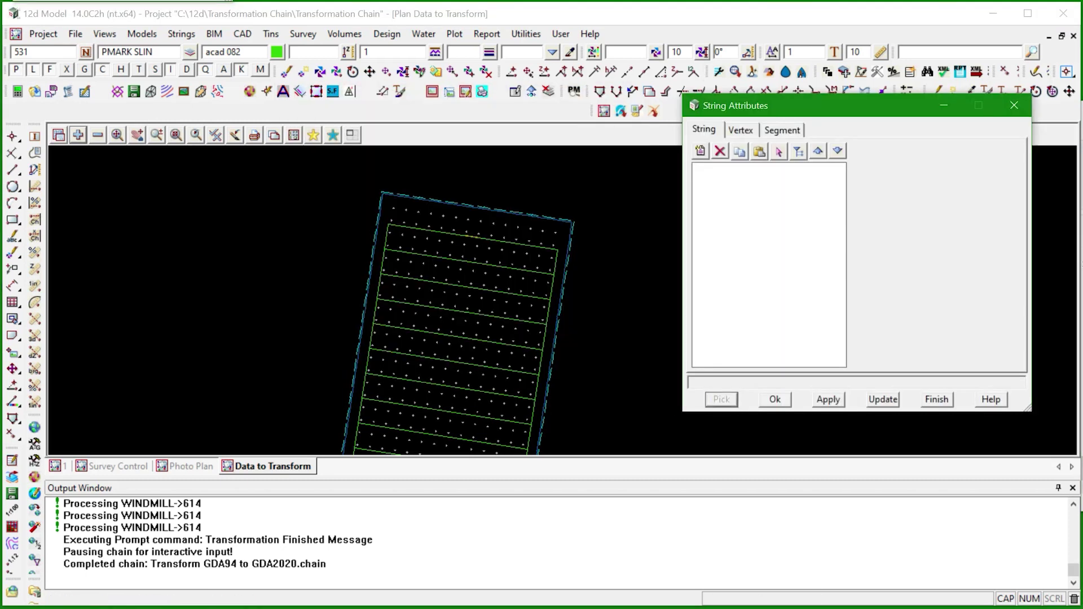
left_click(456, 217)
middle_click(456, 217)
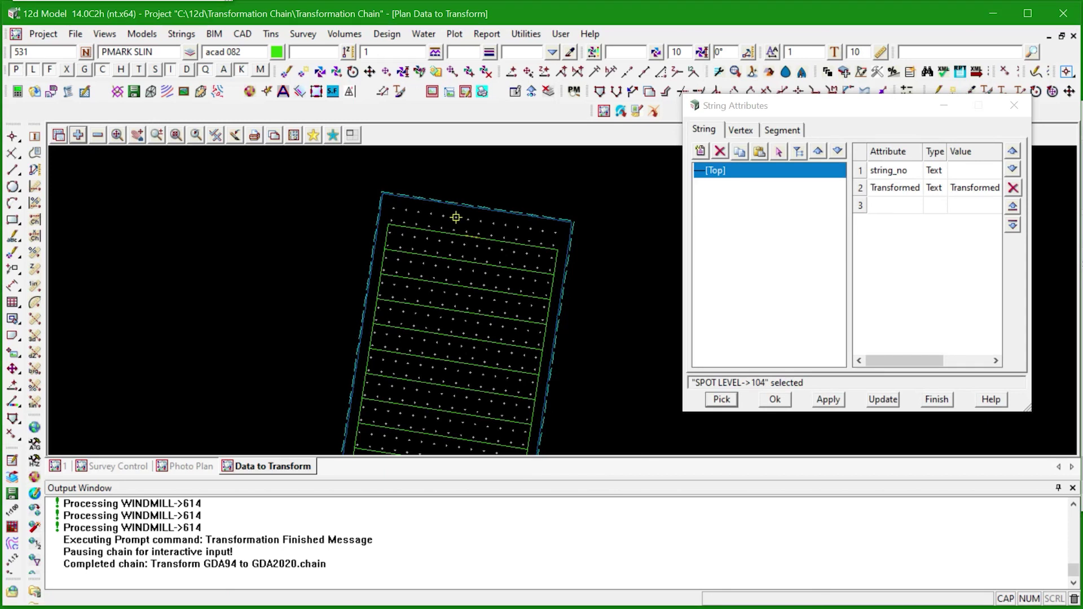
mouse_move(908, 361)
left_mouse_down()
mouse_move(956, 361)
mouse_move(908, 361)
left_mouse_up()
left_click(1013, 106)
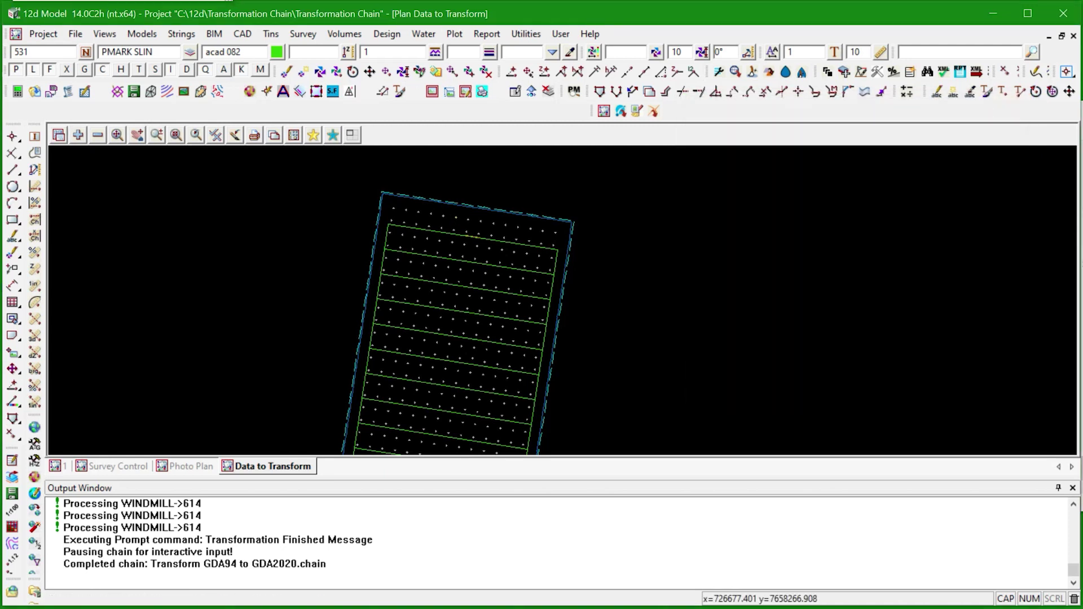
Step: Add the five mga94 models to the plan view and zoom in on a corner
left_click(78, 135)
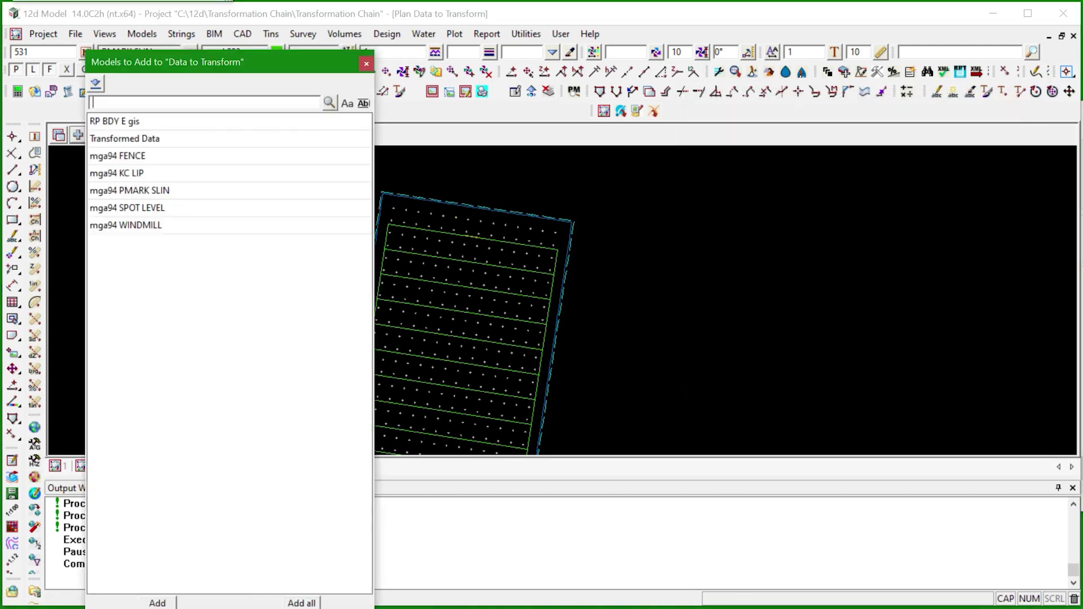
left_click_drag(125, 155, 131, 226)
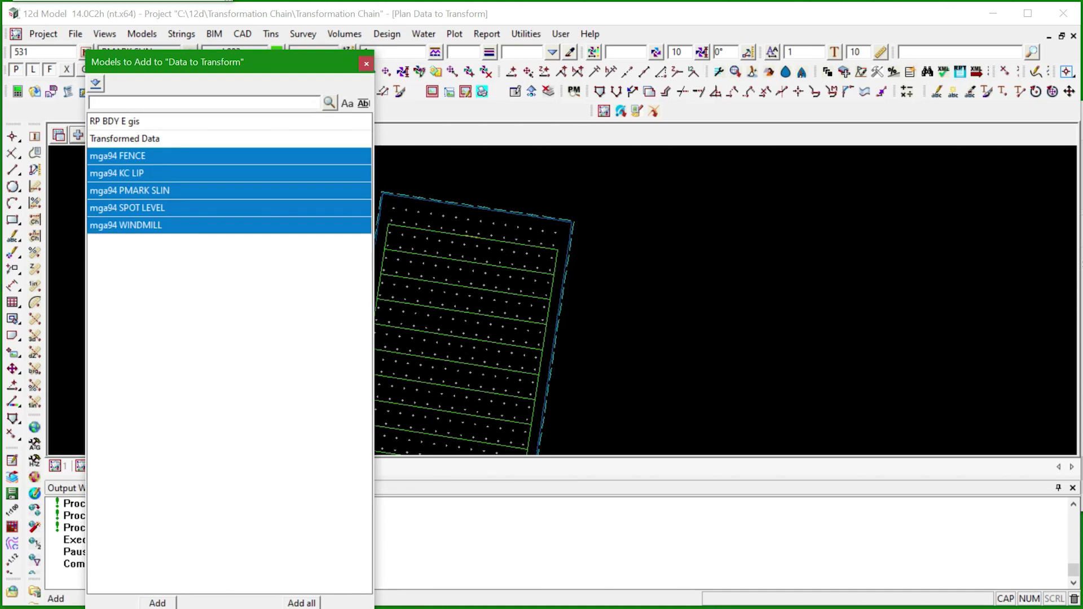
left_click(157, 602)
scroll(382, 194, "up", 6)
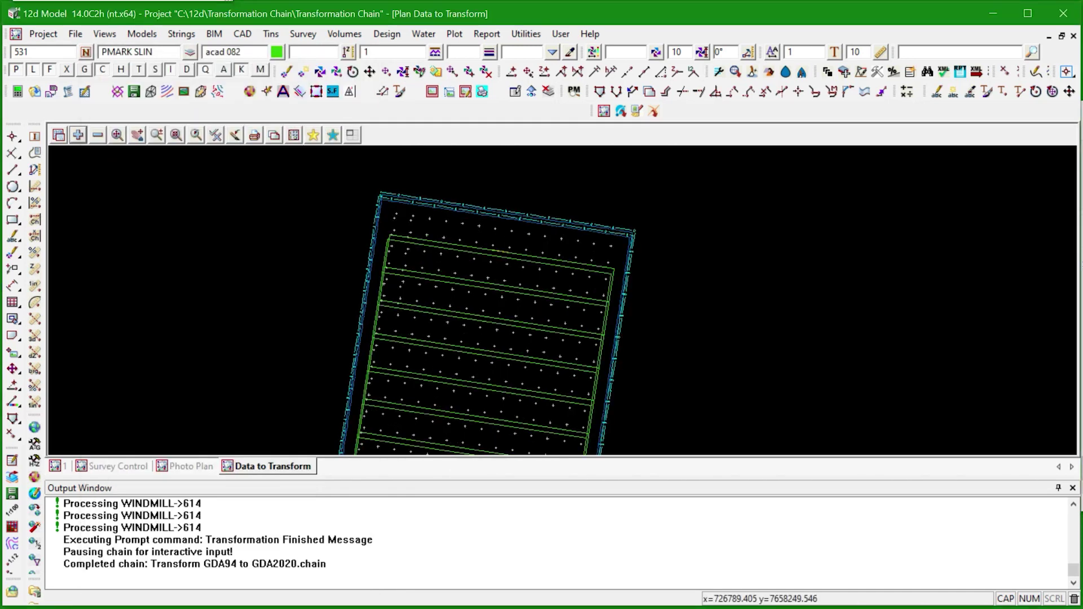
scroll(377, 191, "up", 3)
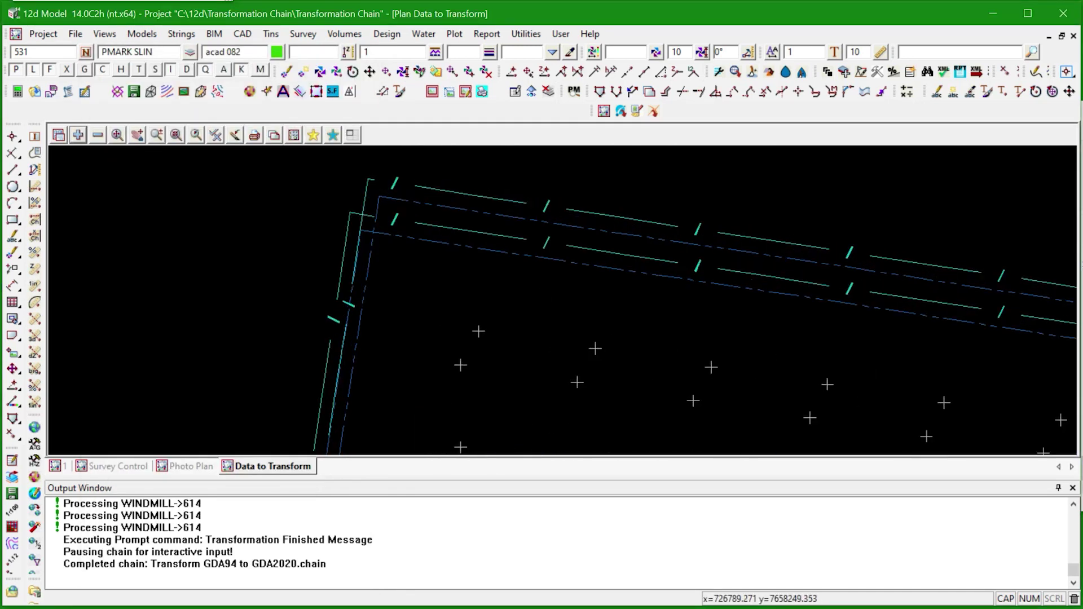
Step: Measure the 1.614 shift between mga94 KC LIP and KC LIP corners, then select mga94 models for removal
left_click(34, 169)
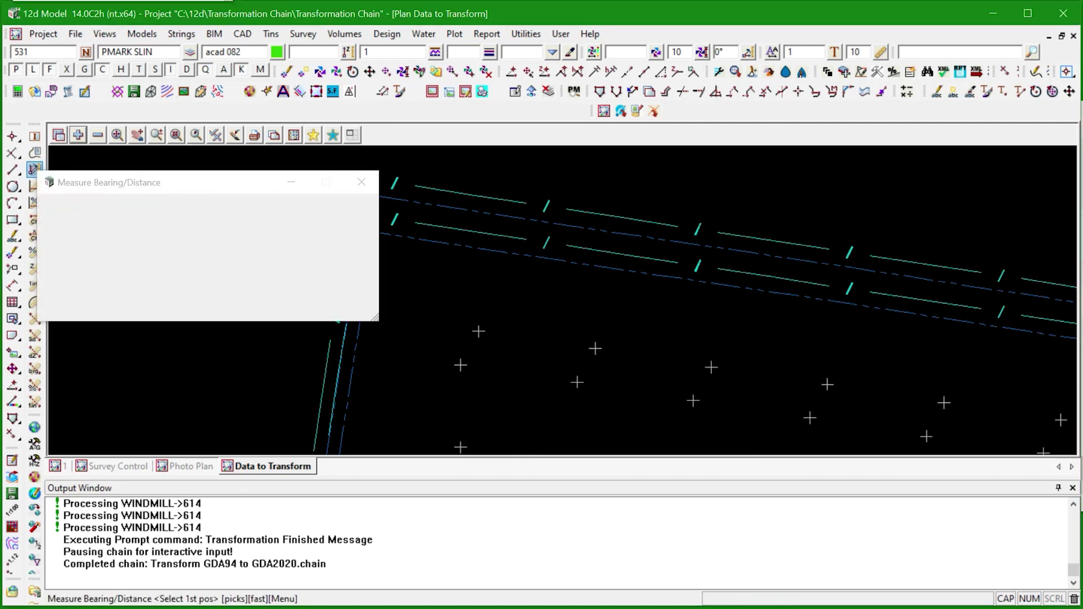
left_click_drag(144, 179, 784, 170)
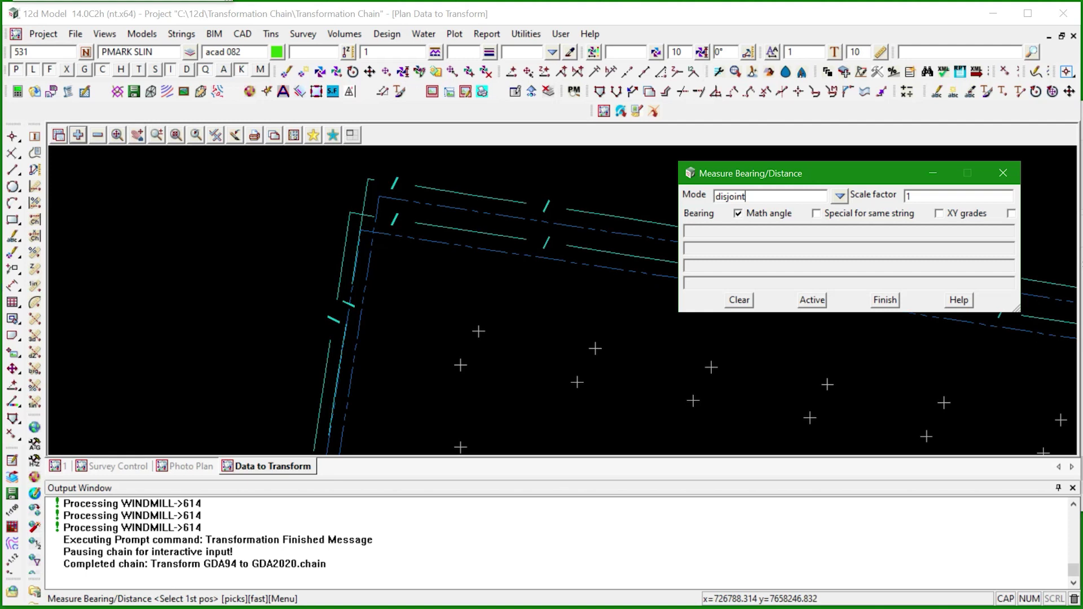
left_click(361, 230)
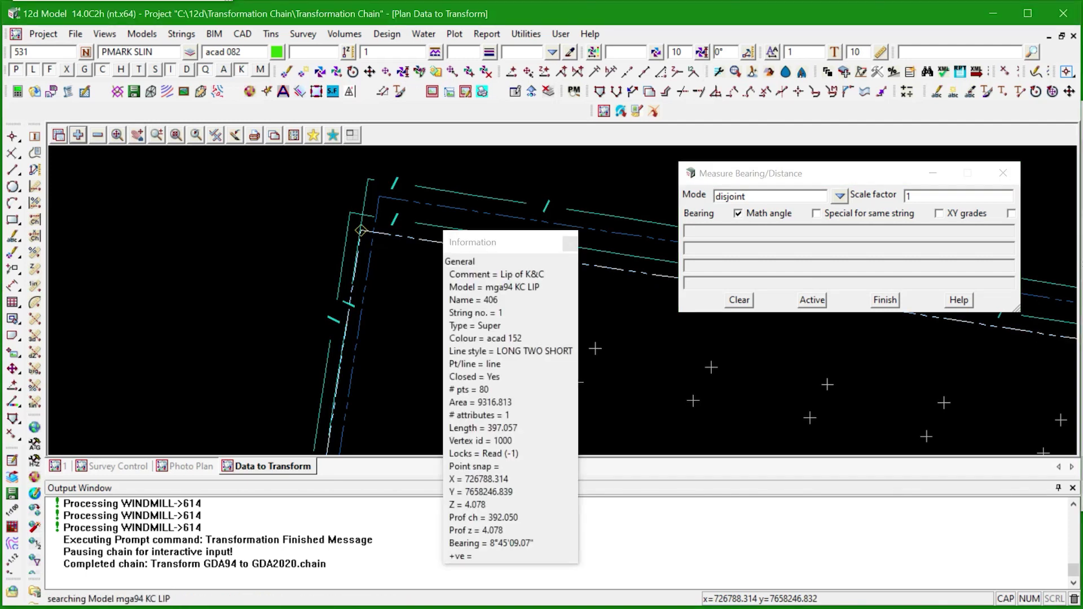
left_click(361, 230)
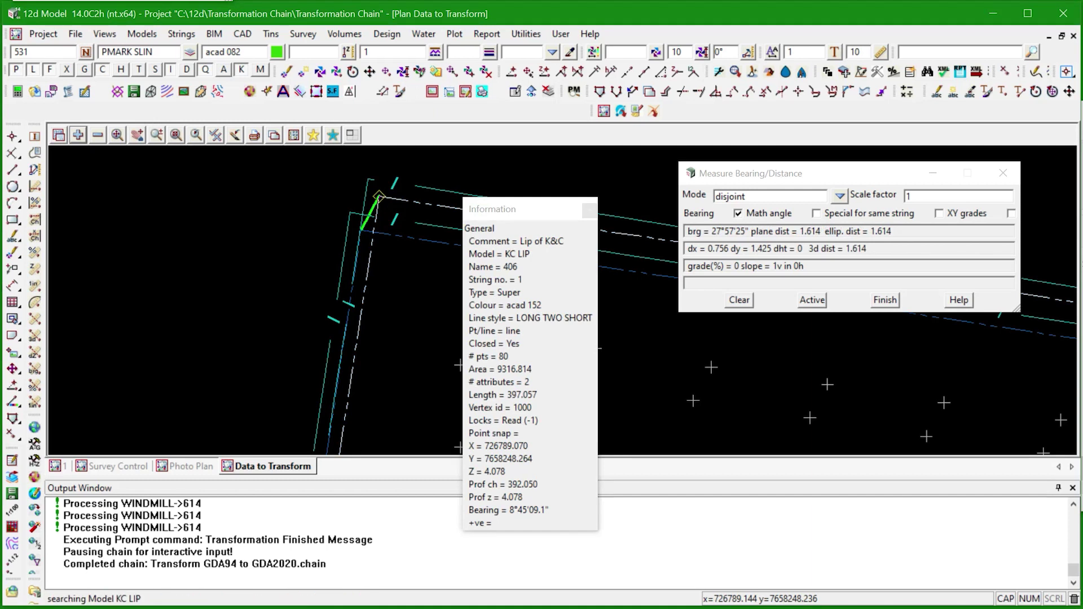
left_click(379, 198)
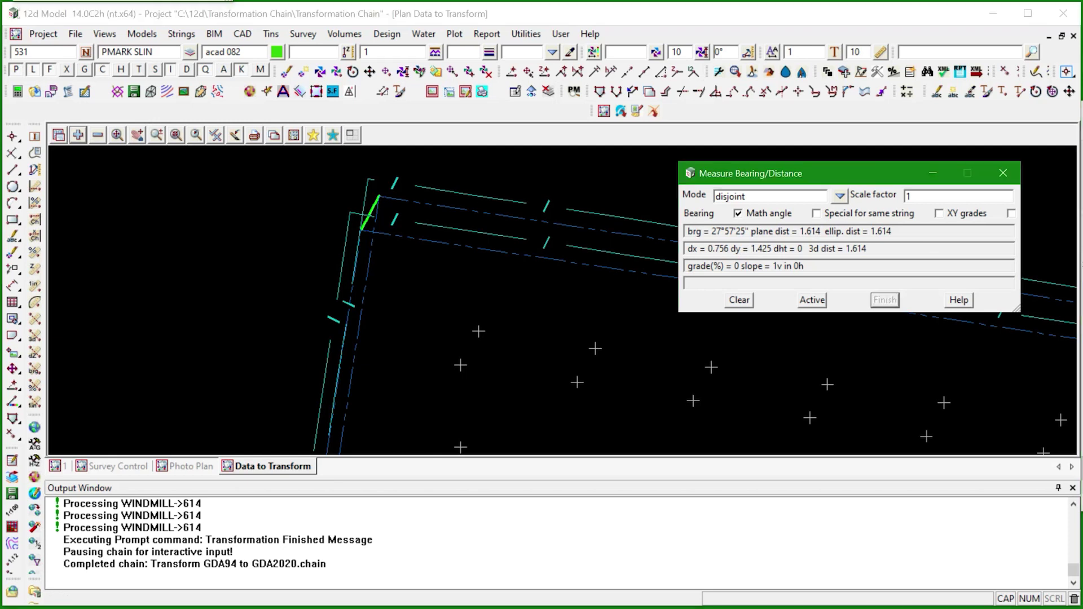
left_click(884, 300)
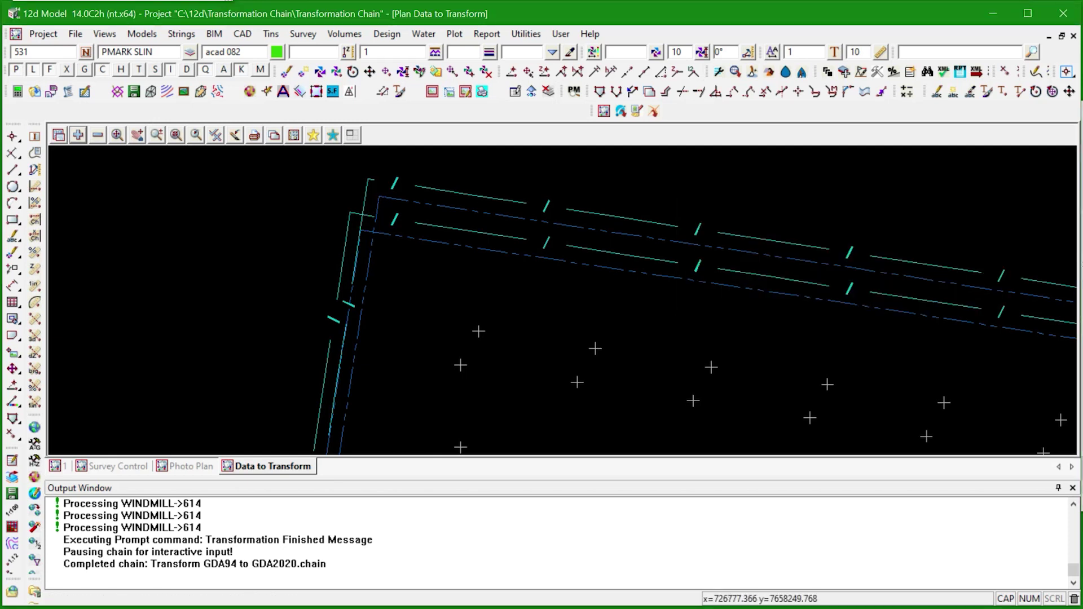
left_click(97, 135)
left_click_drag(163, 208, 163, 276)
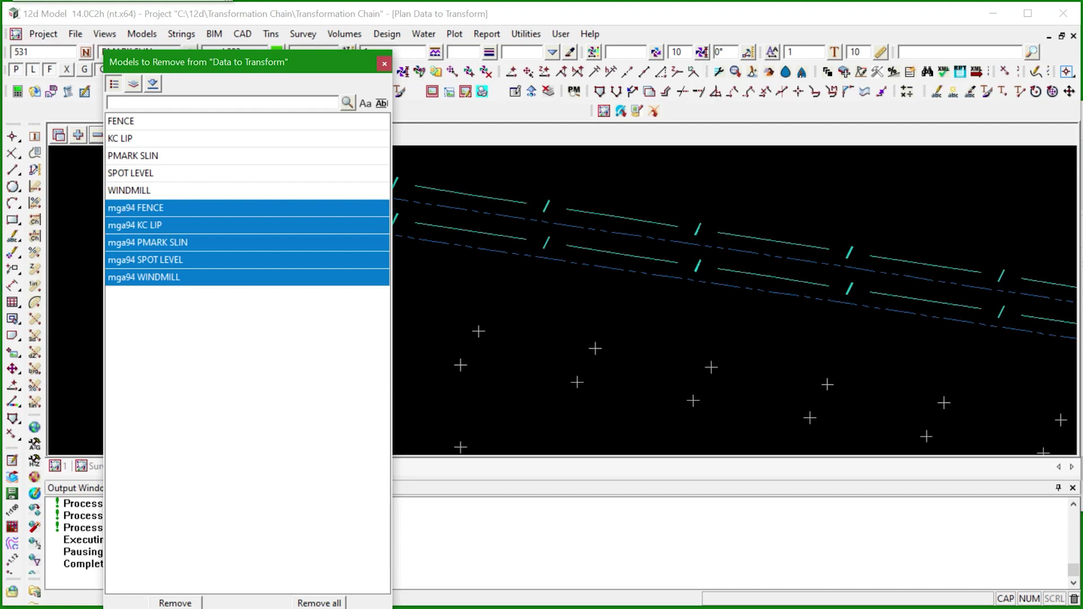
Step: Remove the five mga94 models from the plan view and zoom out
left_click(175, 602)
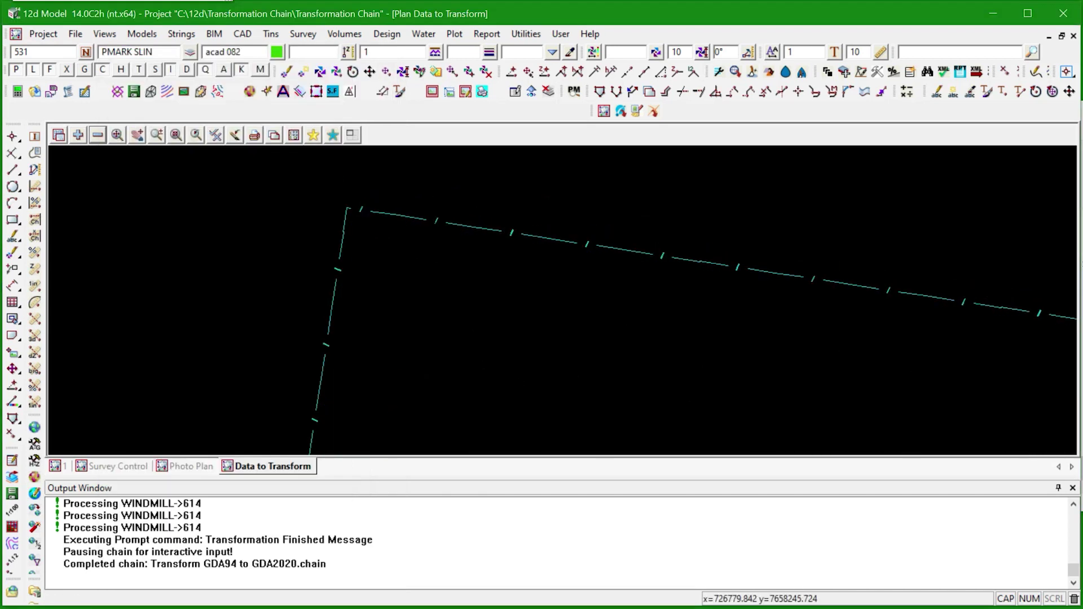
left_click(78, 135)
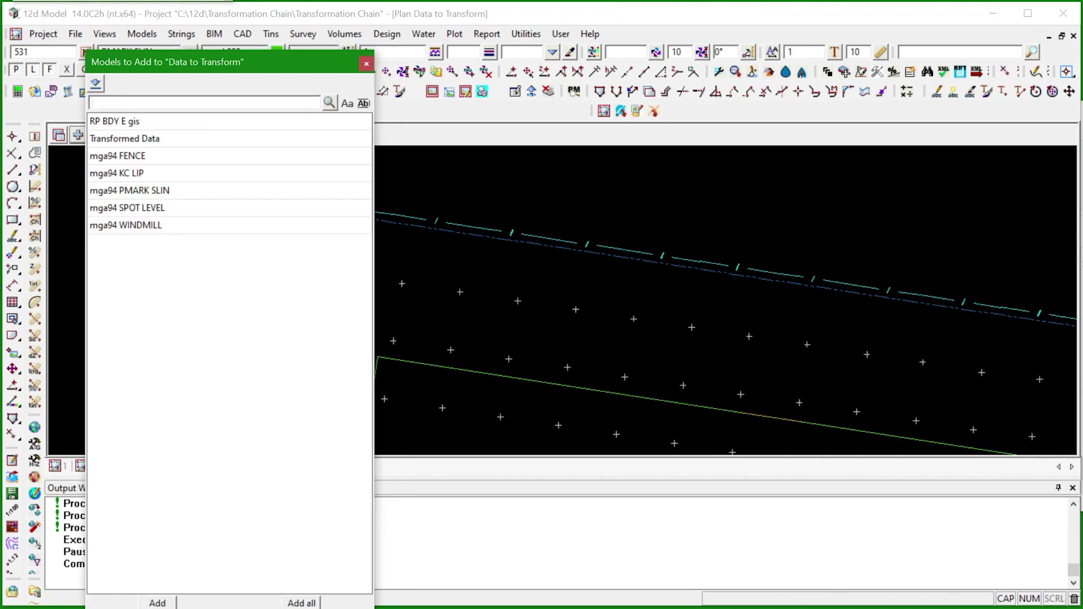
left_click(366, 64)
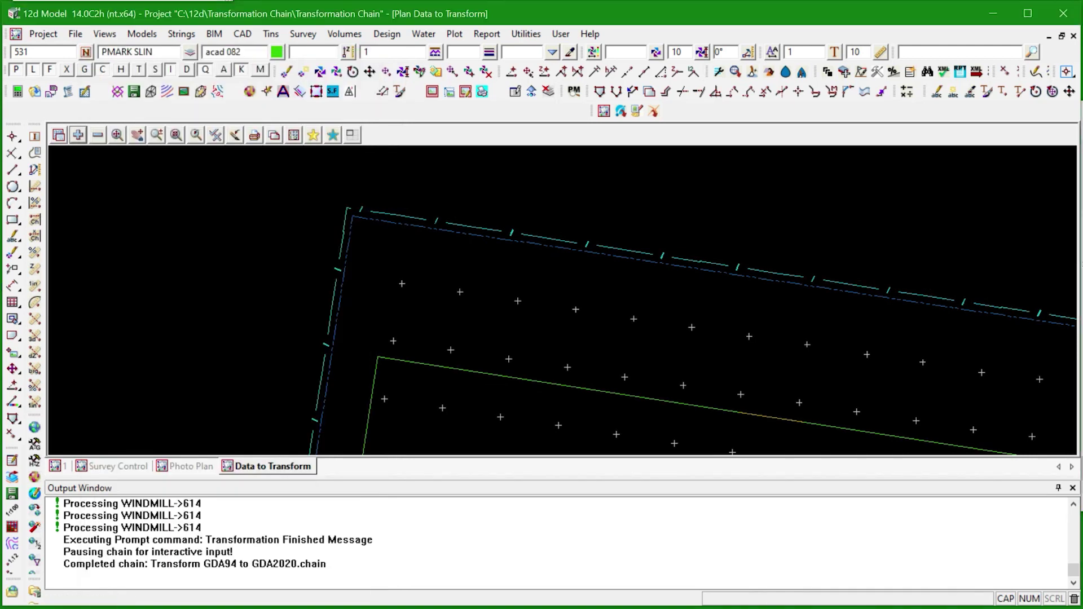
scroll(254, 248, "down", 8)
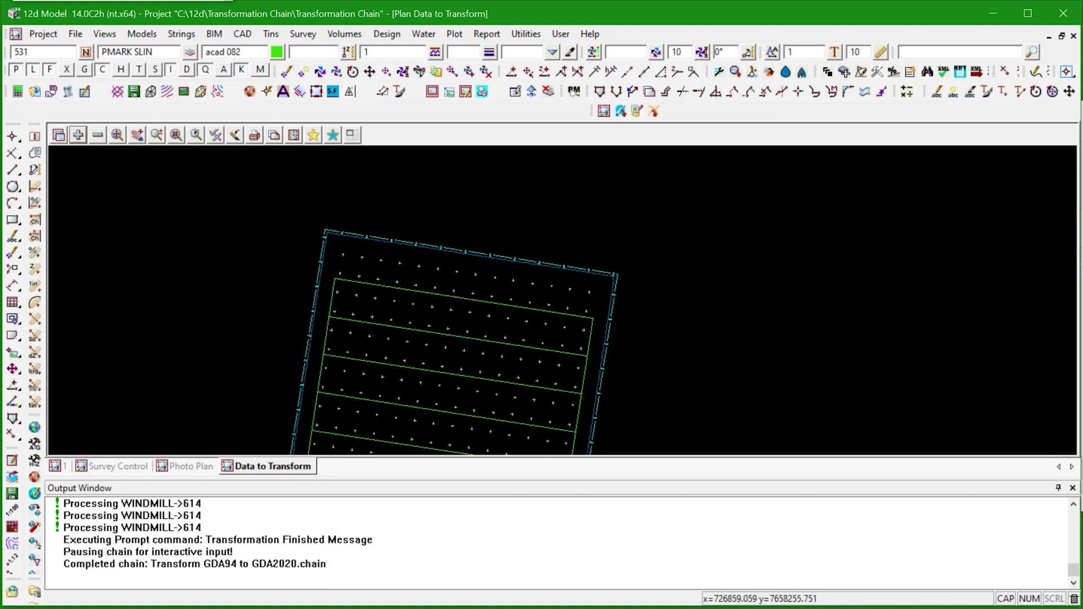
scroll(552, 210, "down", 2)
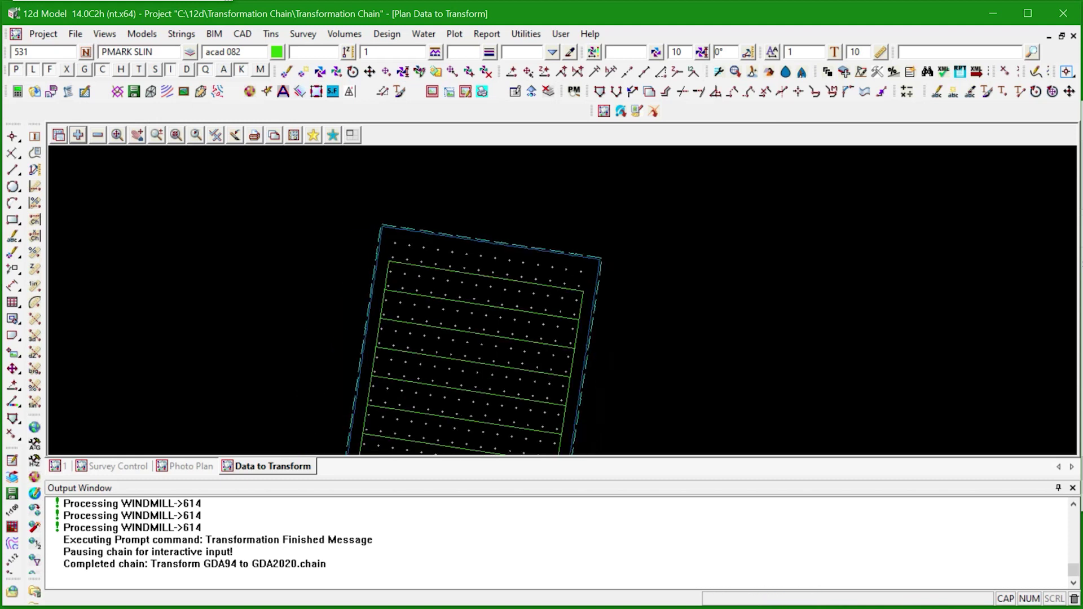
Step: Clear the Output Window and restart the MGA94 to MGA2020 transformation chain
right_click(507, 557)
left_click(541, 448)
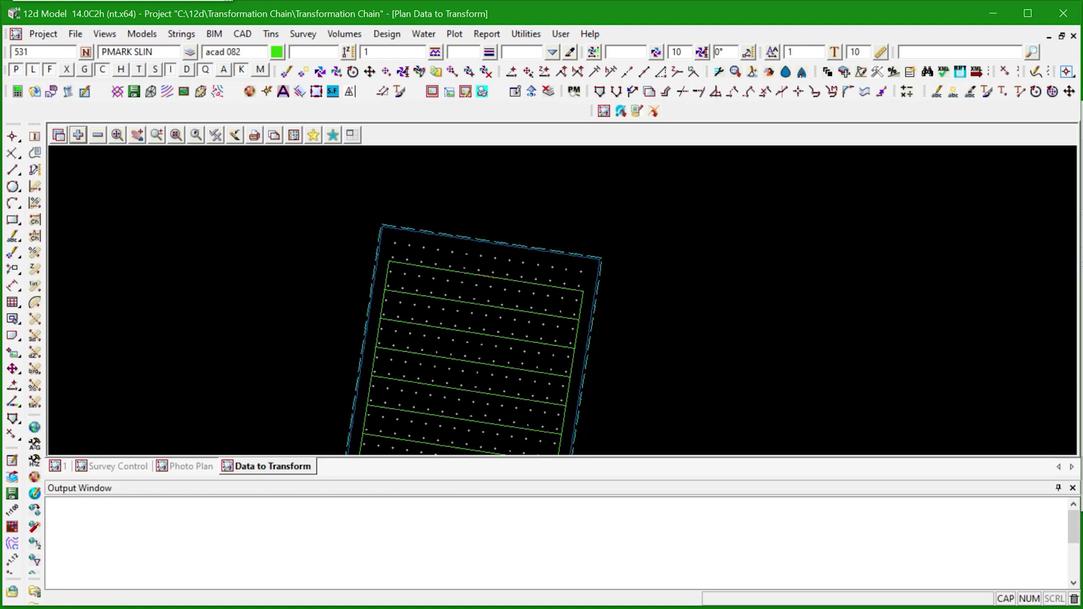
scroll(490, 206, "down", 2)
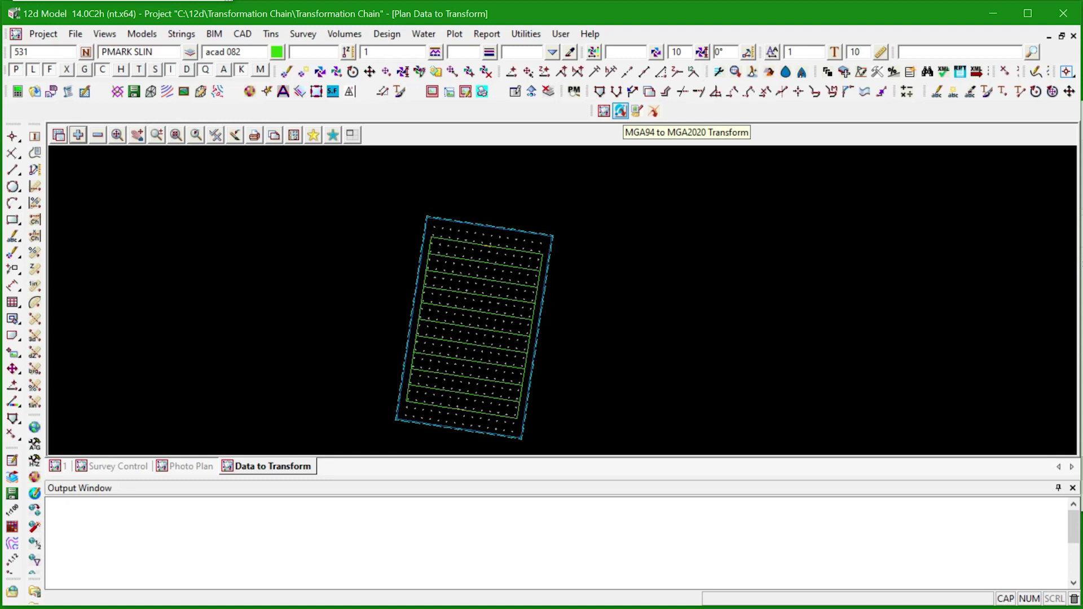
left_click(620, 111)
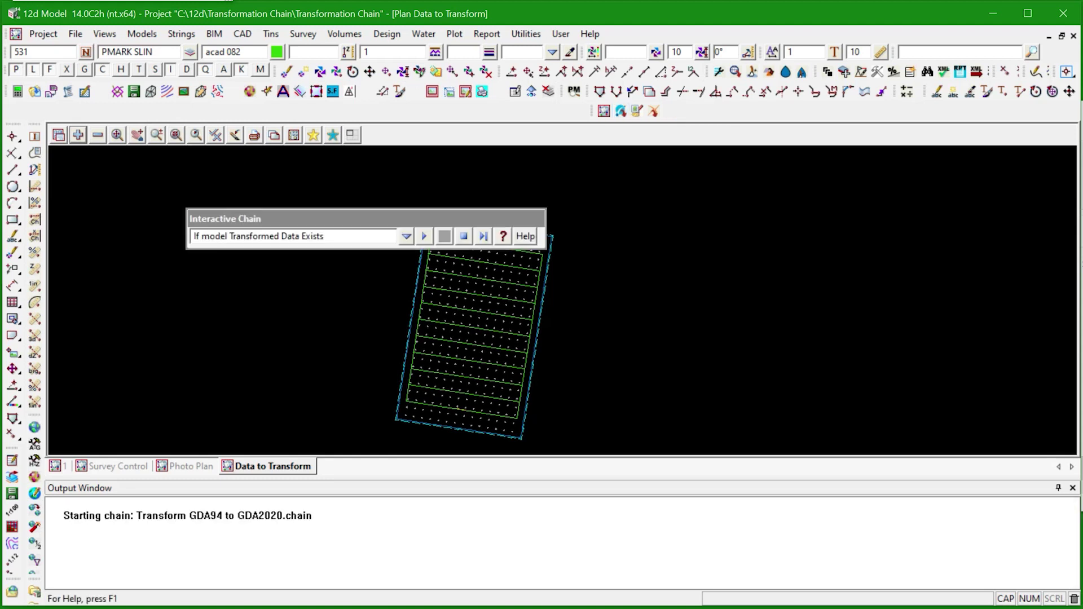
Step: Run the chain to the end, continuing the MGA94 to MGA2020 transformation
left_click_drag(366, 219, 741, 162)
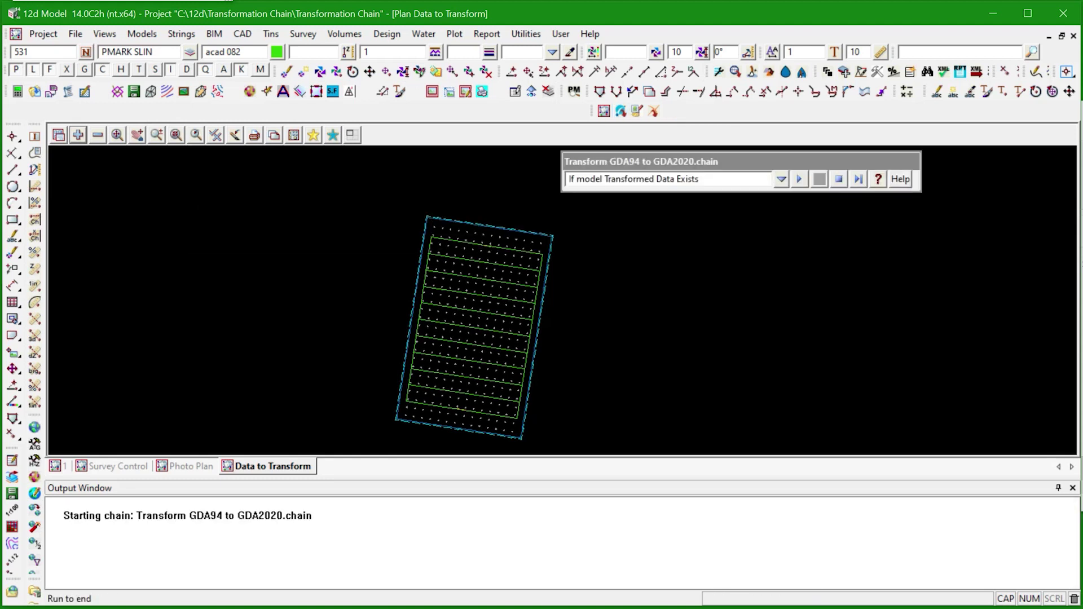
left_click(859, 180)
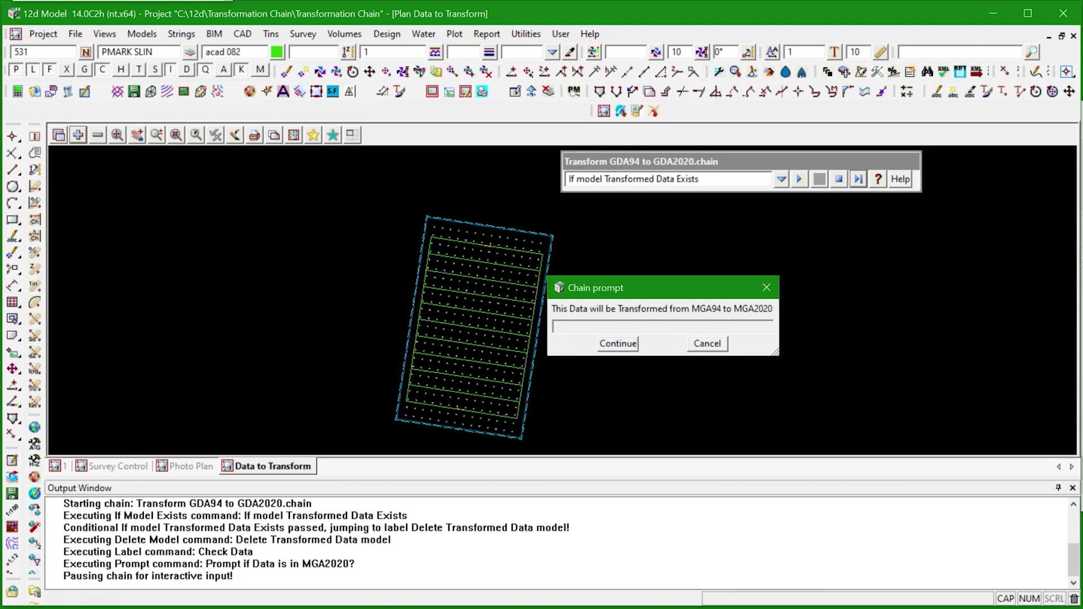
left_click(618, 343)
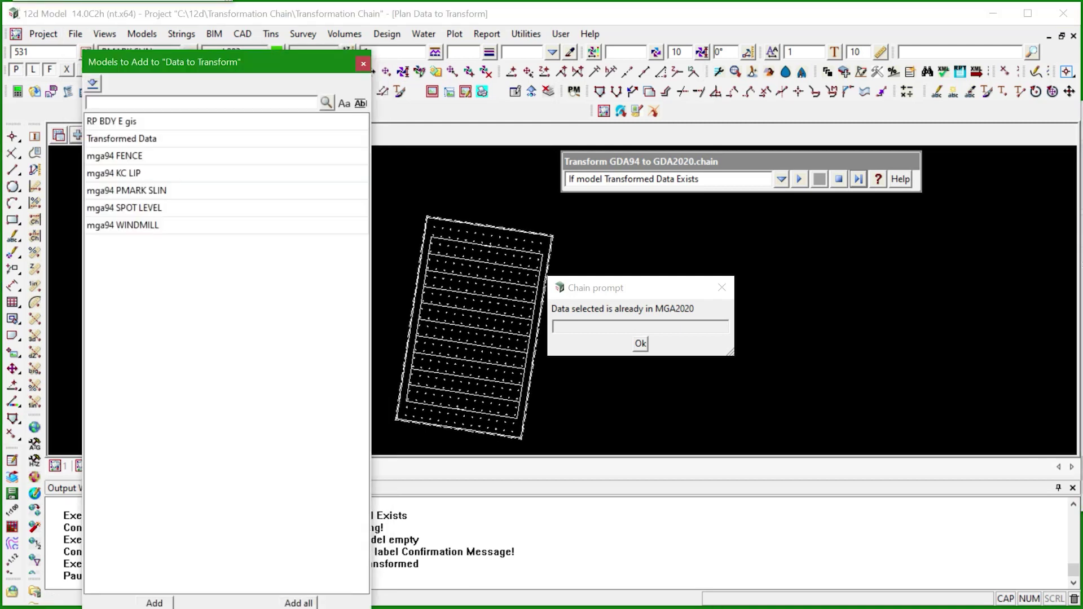
Step: Choose the Transformed Data model and acknowledge it is already in MGA2020
left_click(121, 139)
left_click(363, 64)
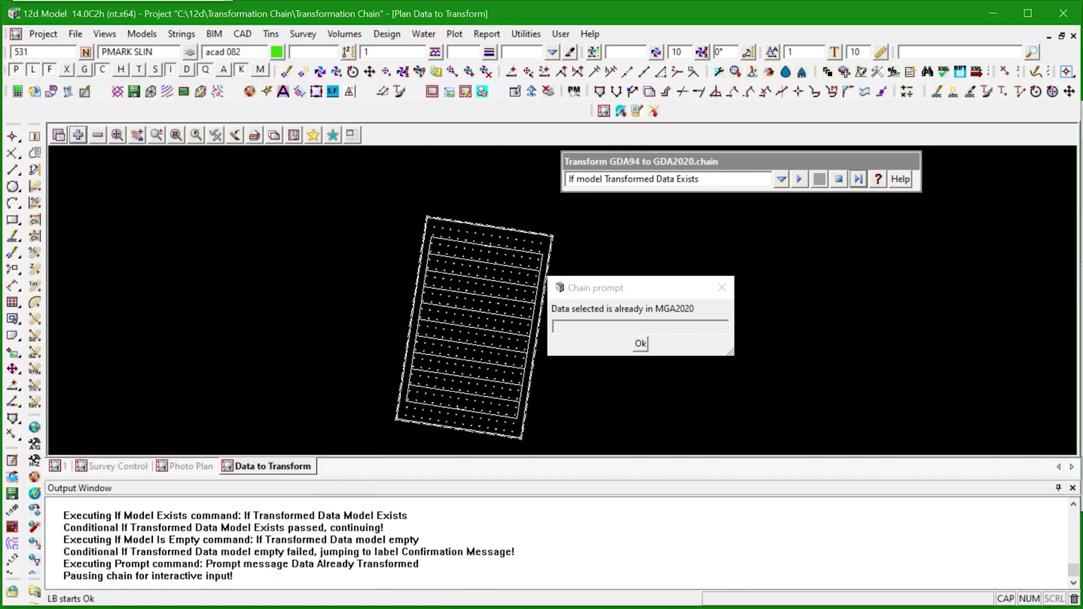
left_click(640, 343)
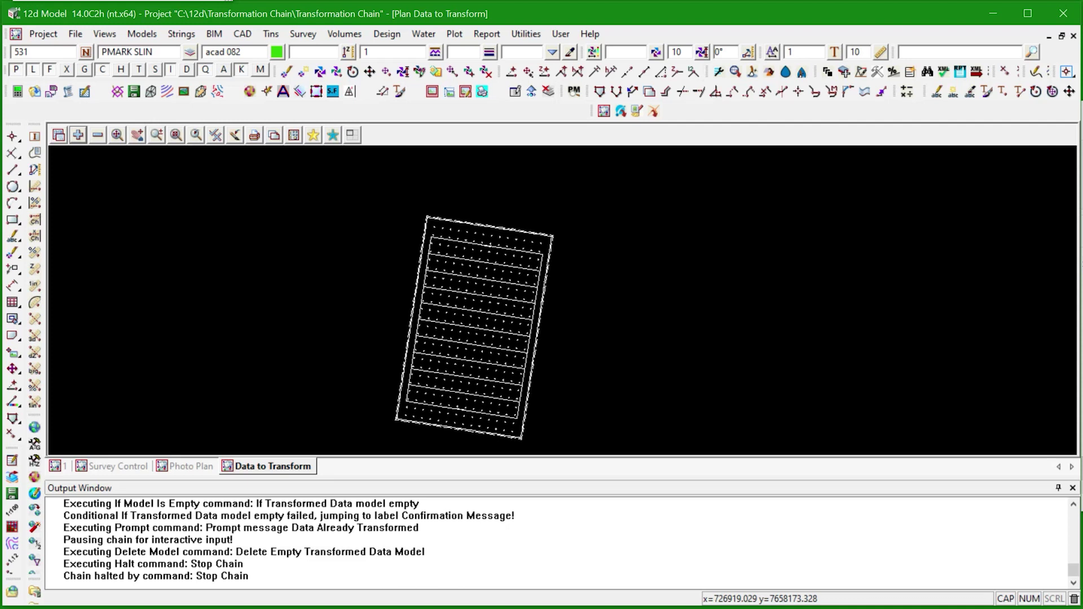
scroll(614, 321, "down", 2)
scroll(598, 395, "up", 1)
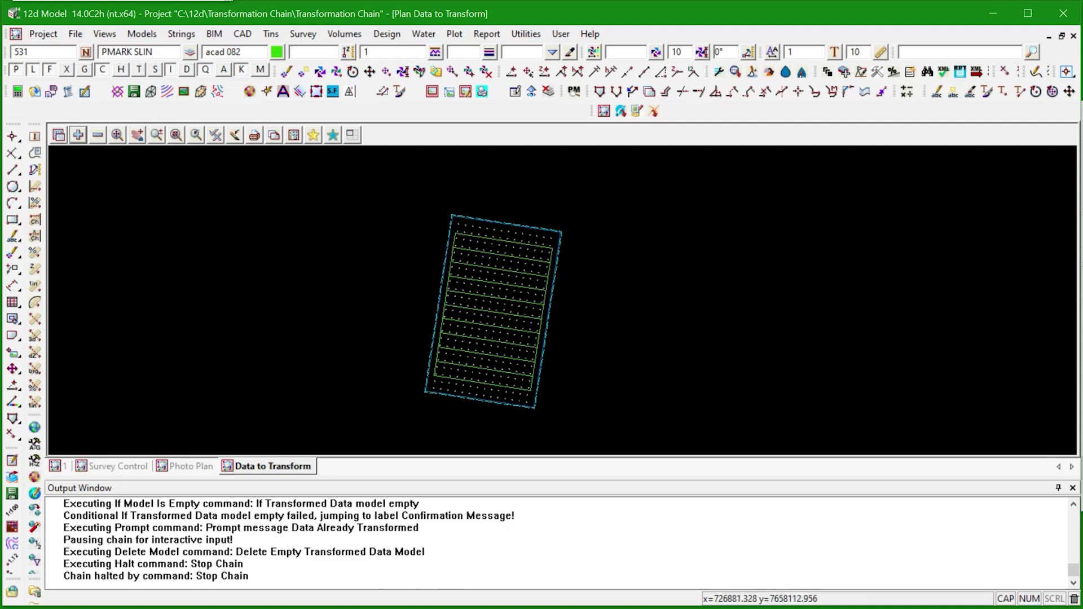
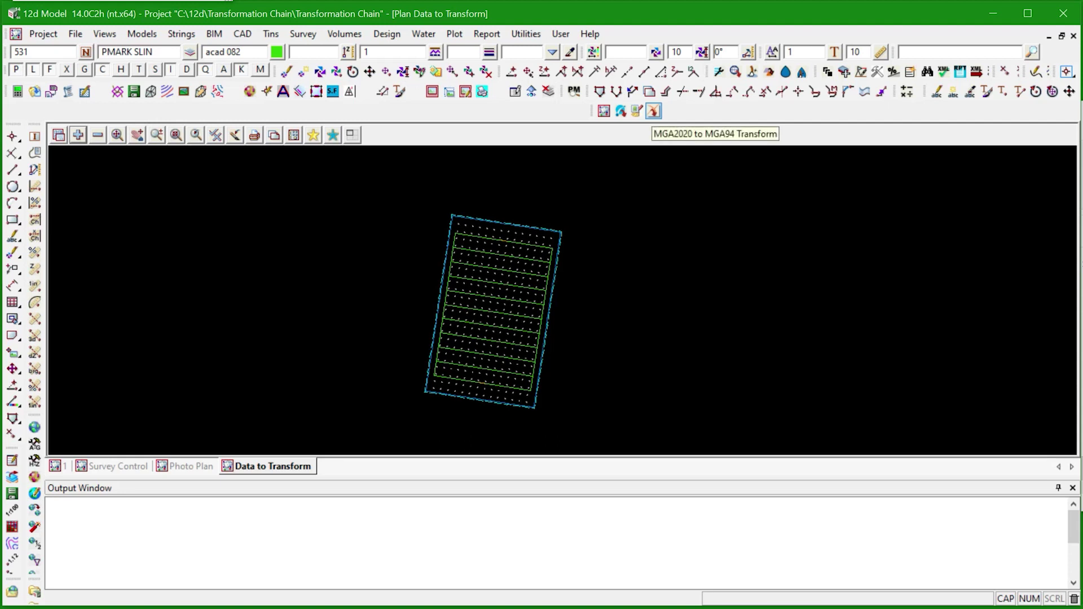
Step: Use the transformation chain toolbar above the Data to Transform plan view showing the rotated rectangular survey
left_click(653, 112)
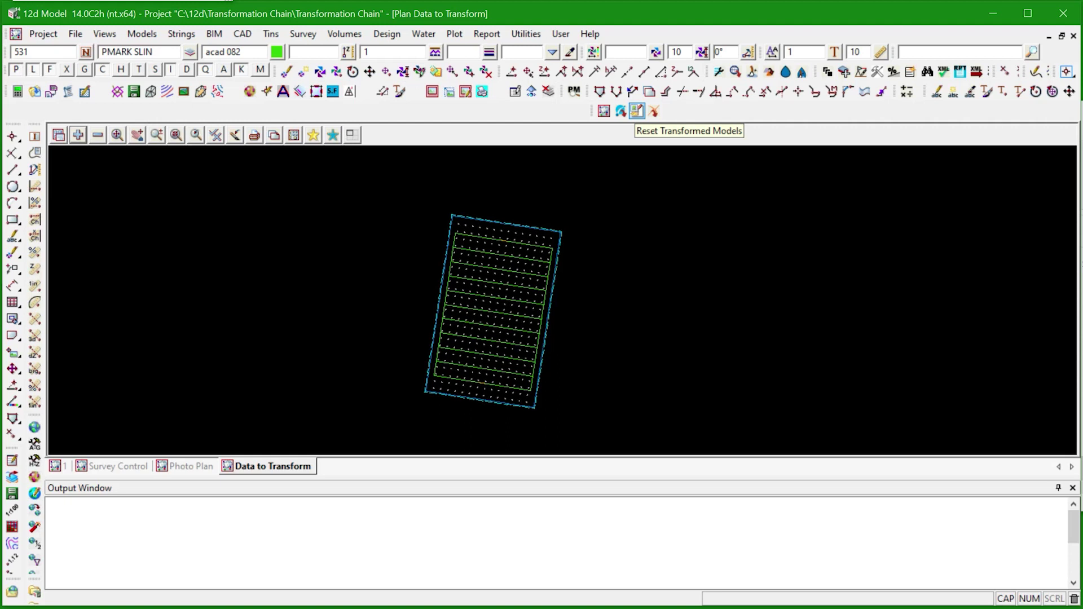
left_click(637, 111)
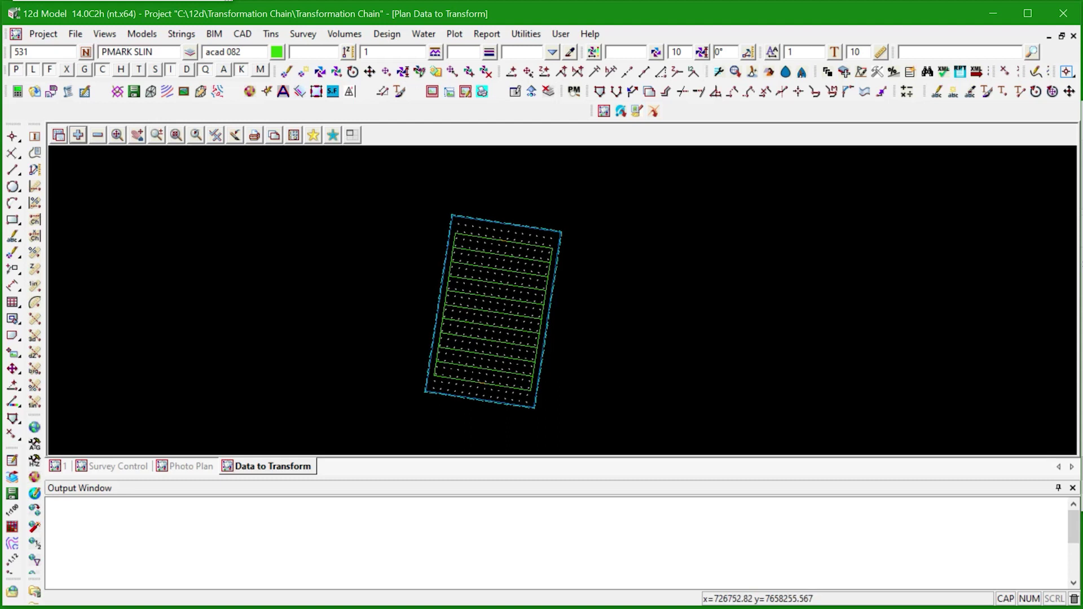
left_click(97, 134)
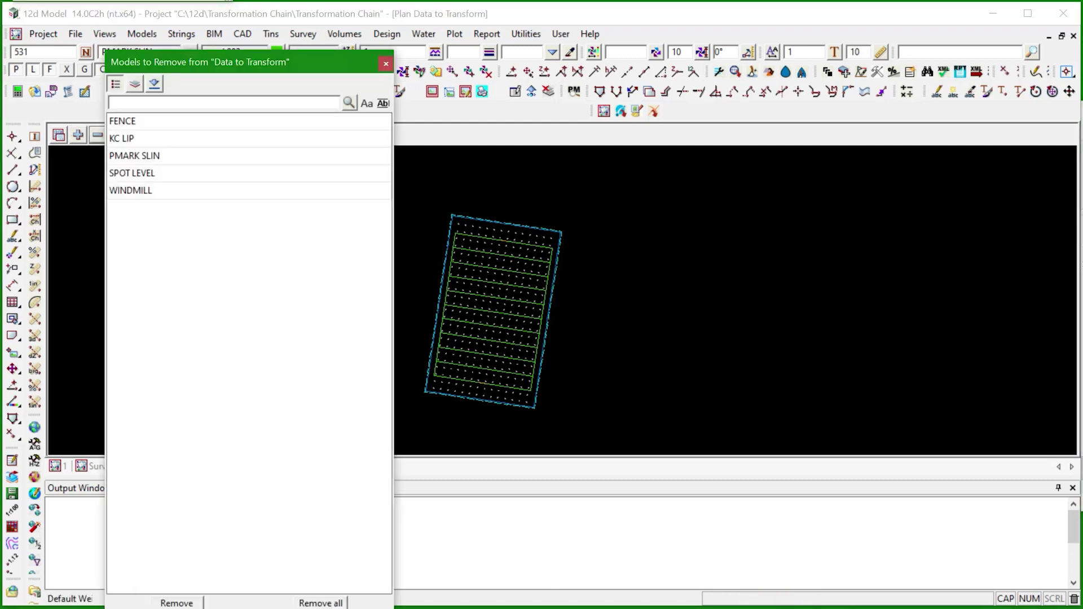
left_click(386, 63)
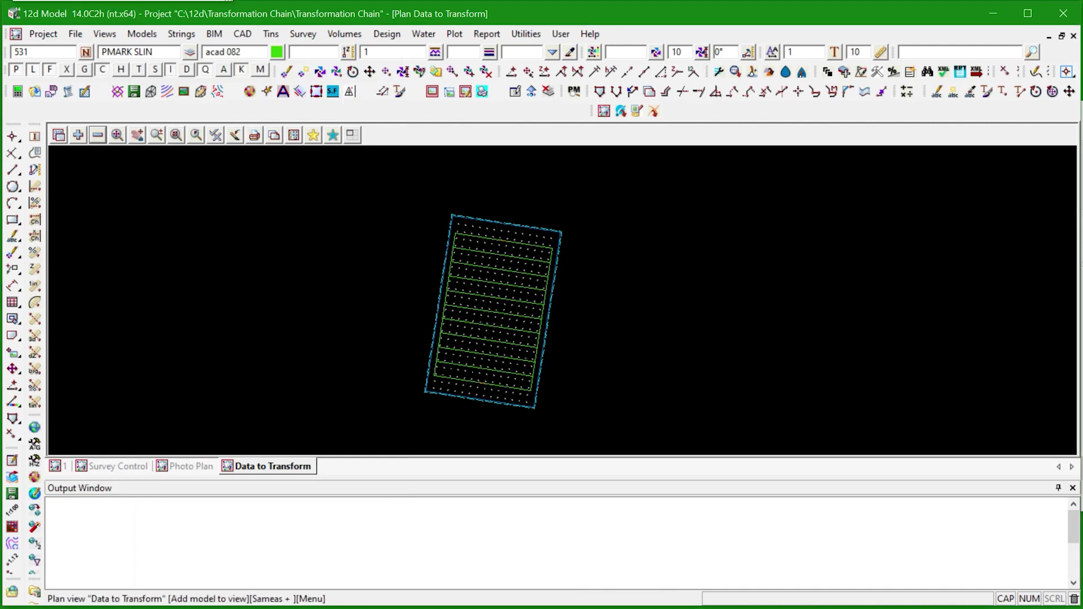
left_click(78, 134)
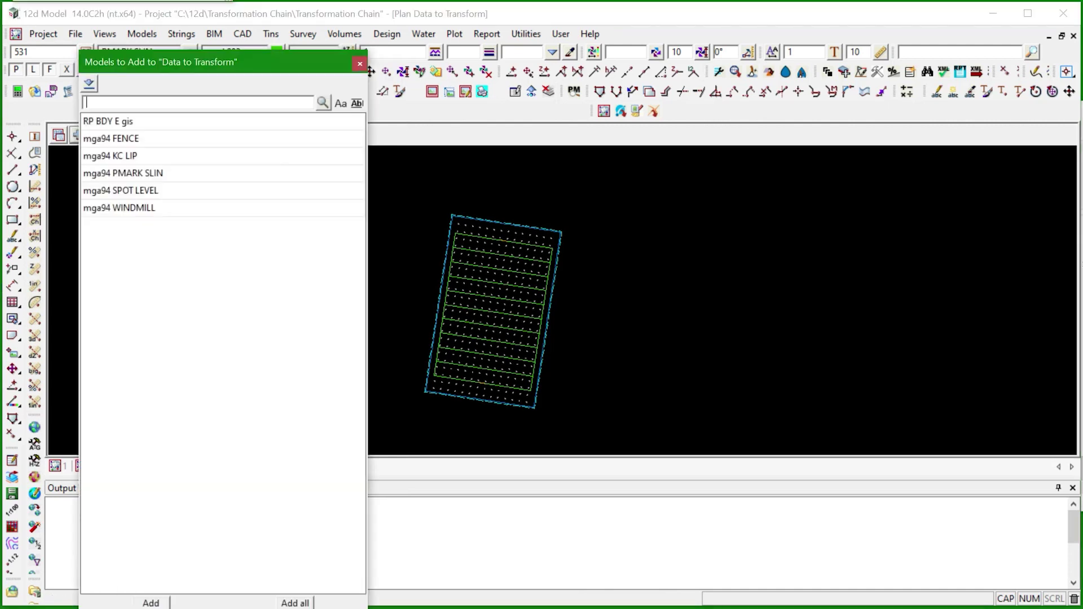
left_click(360, 63)
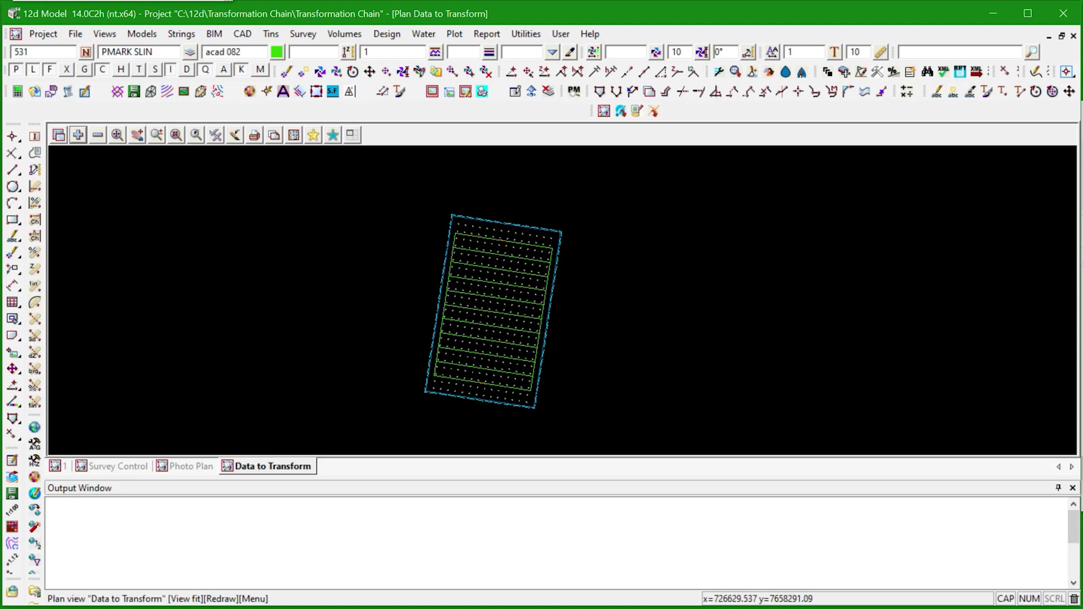
left_click(637, 110)
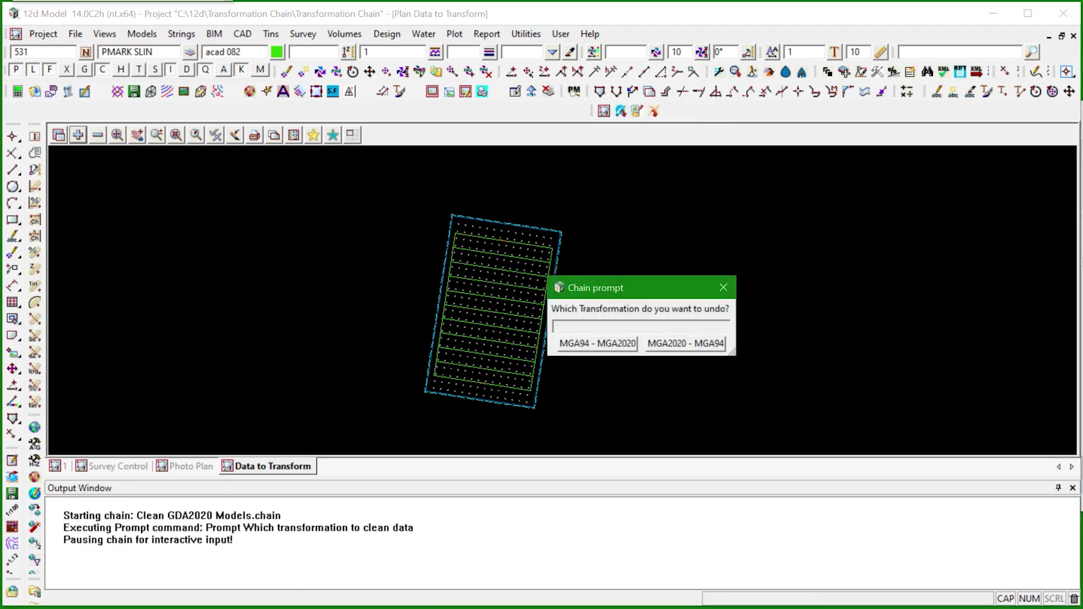
Step: Undo the MGA94 to MGA2020 transformation, accept the MGA94-only message, and list the plan's models
left_click_drag(655, 285, 692, 204)
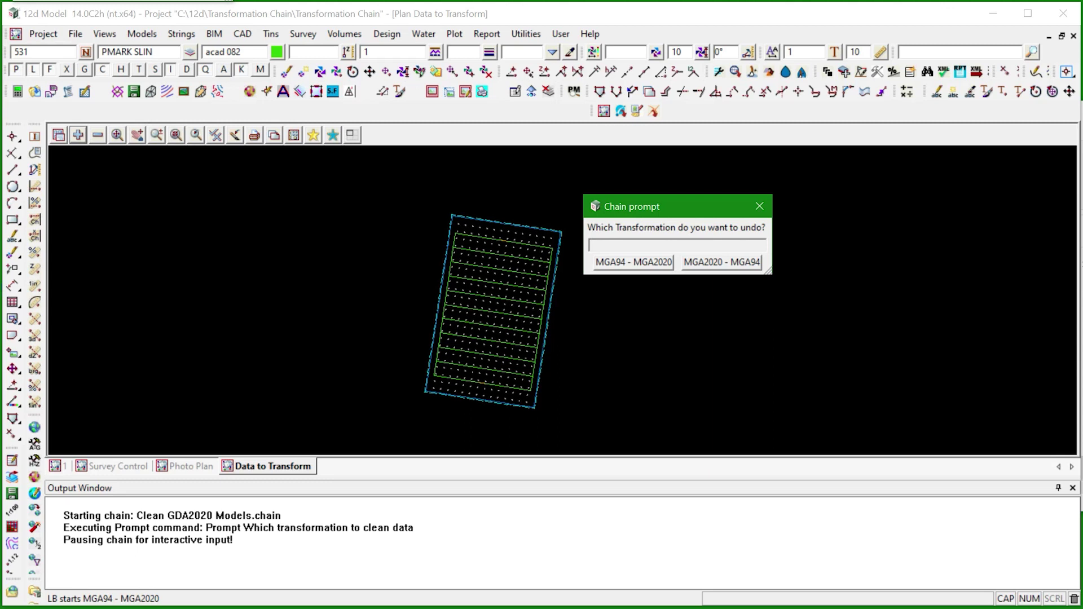
left_click(634, 262)
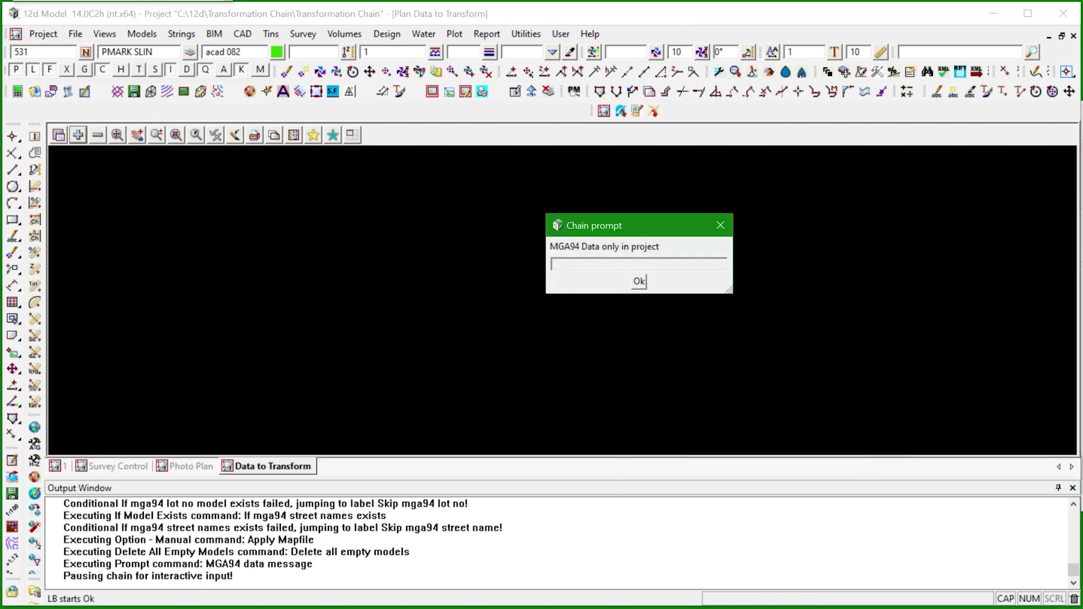
key("Return")
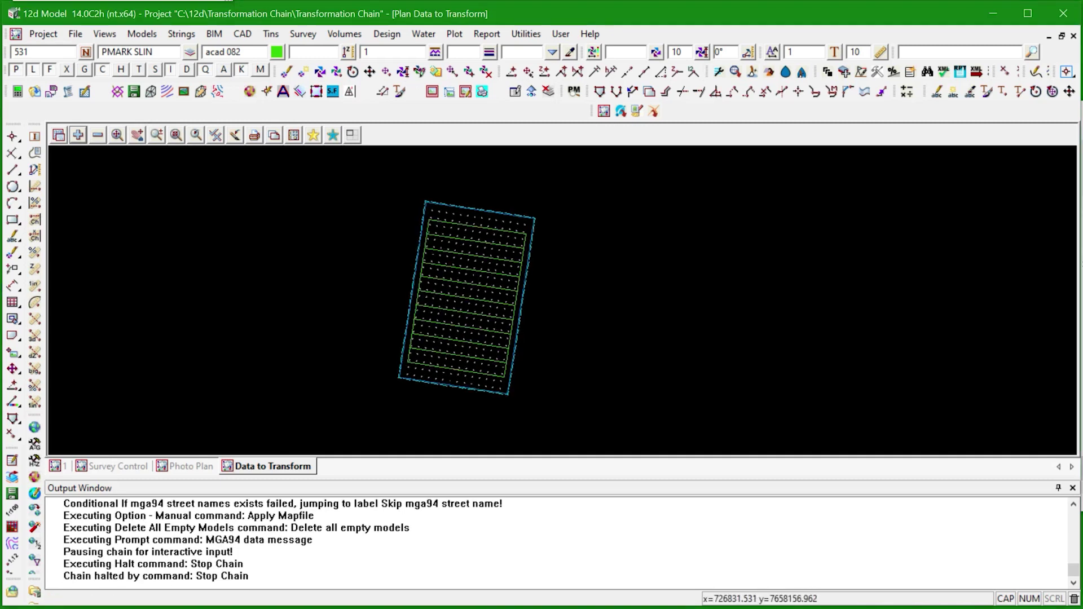
left_click(98, 135)
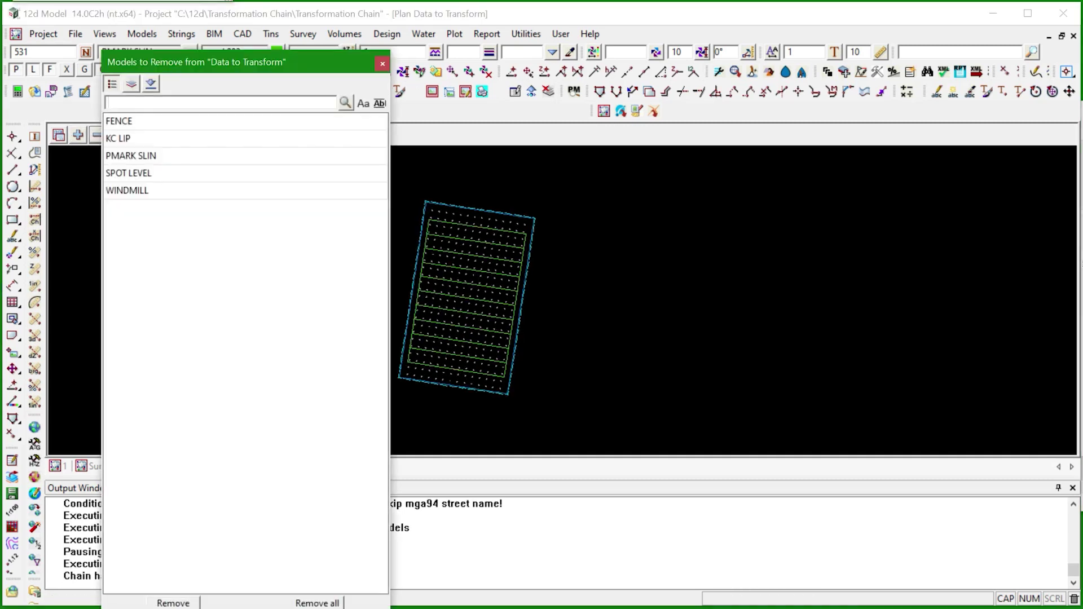
left_click(382, 64)
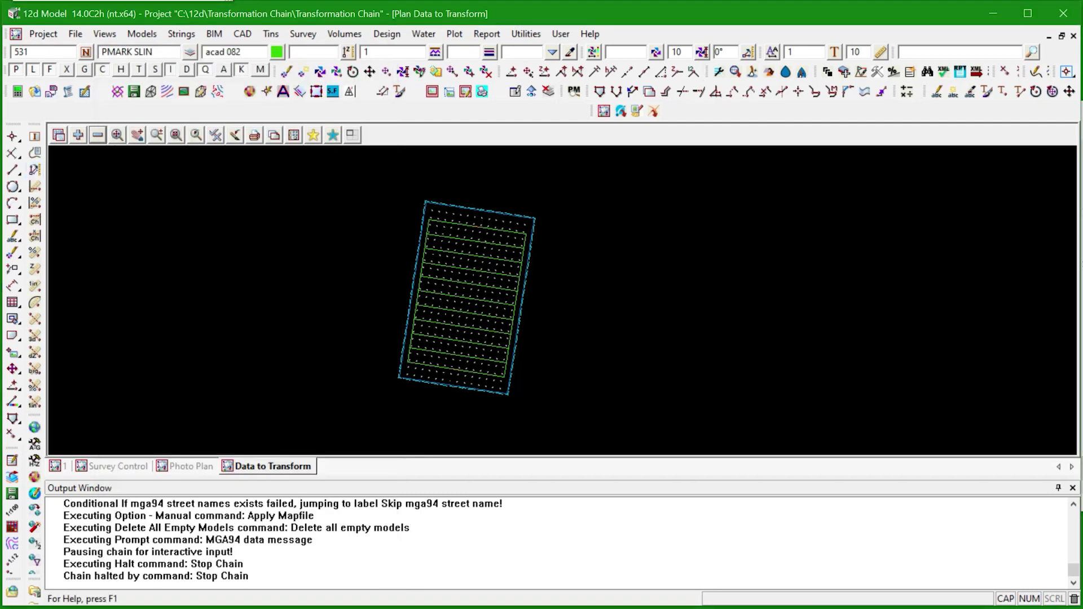
left_click(78, 135)
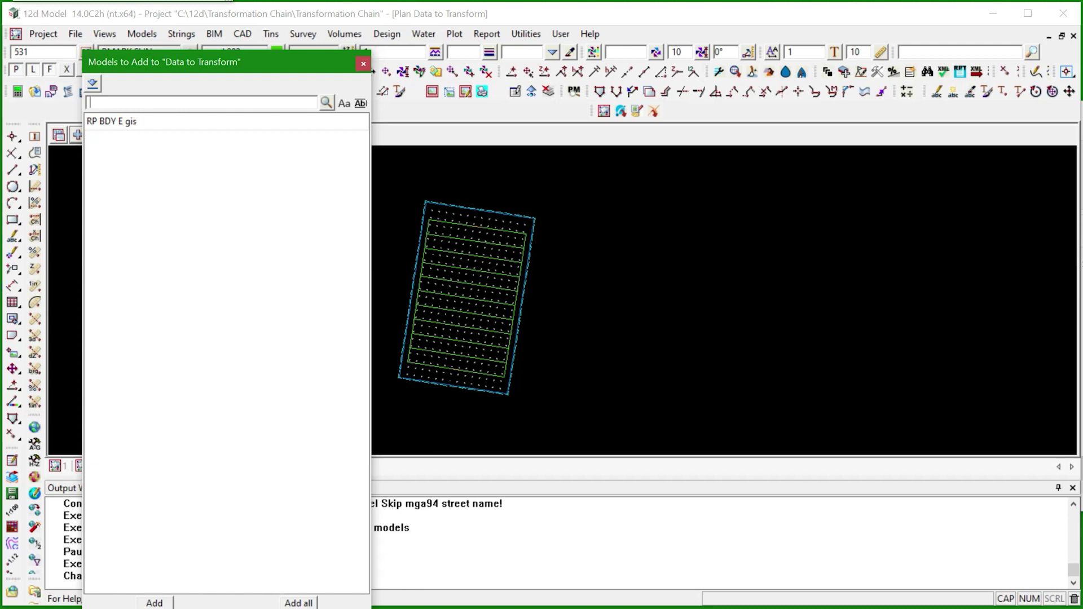
left_click(363, 63)
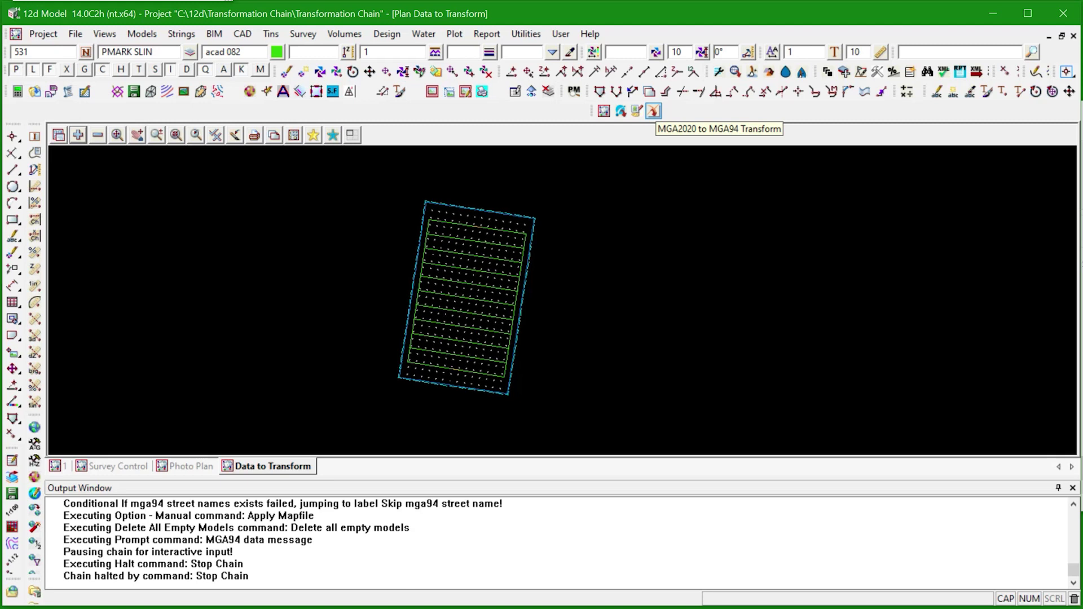
left_click(653, 111)
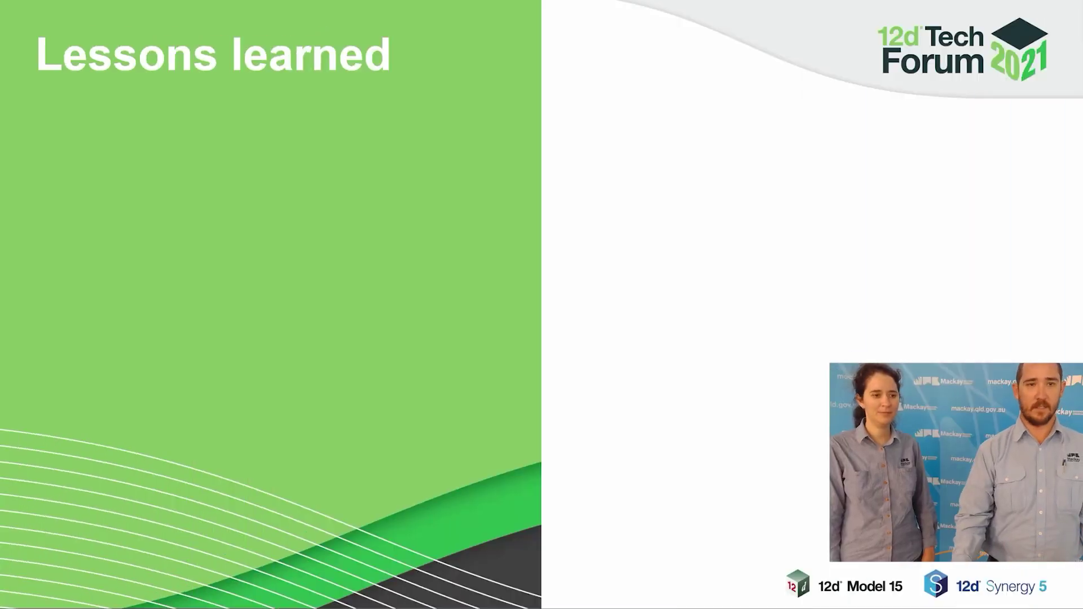
Step: Show the first Lessons learned bullet: "The data and processes are important, but…"
key("Right")
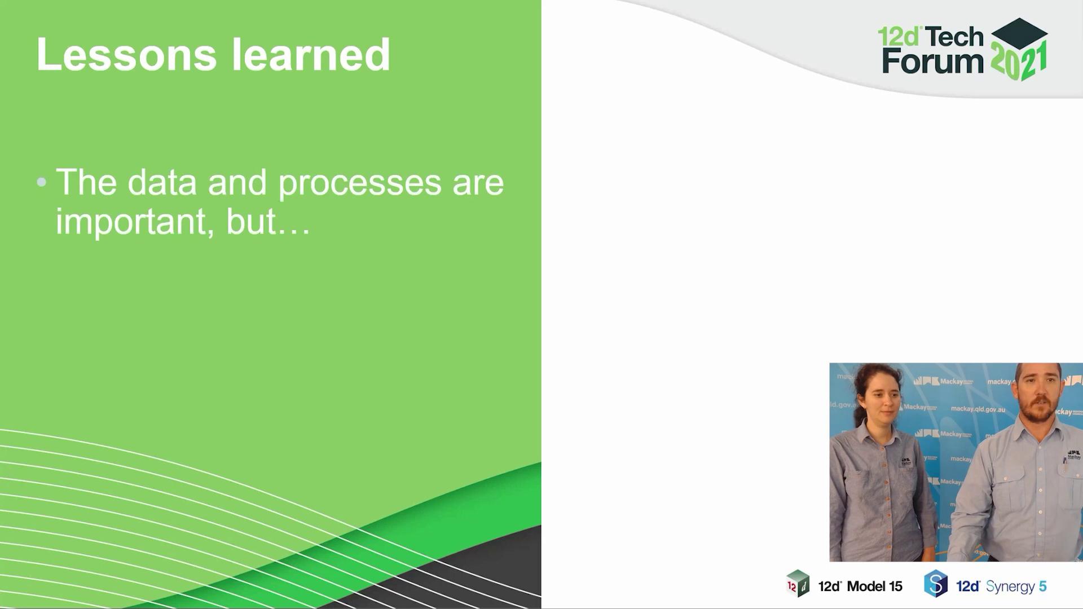